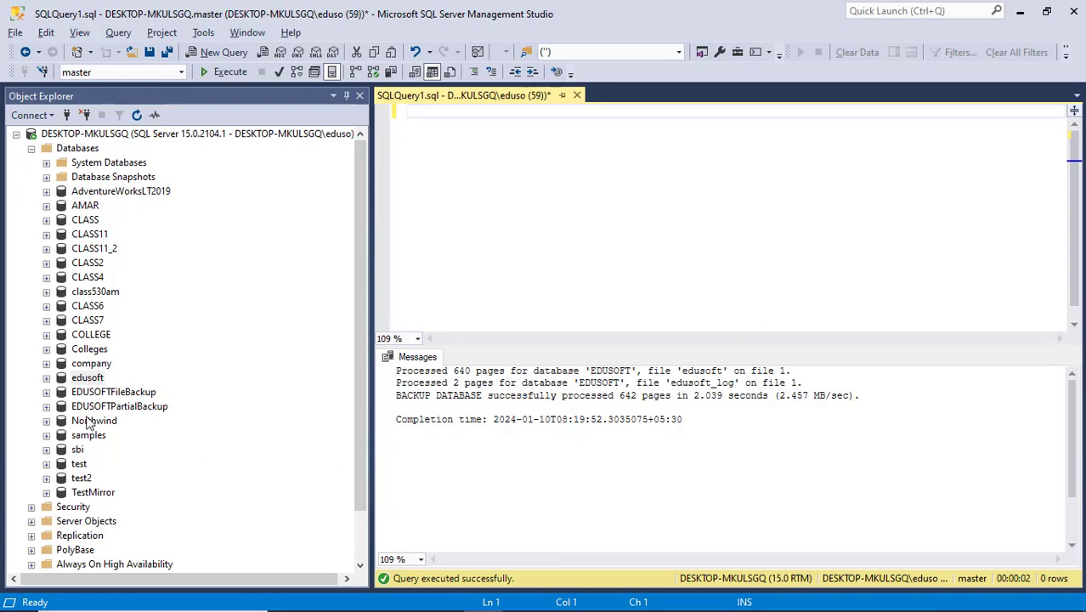
# Step: Open the Back Up Database dialog for the edusoft database
pyautogui.rightClick(78, 378)
pyautogui.moveTo(102, 392)
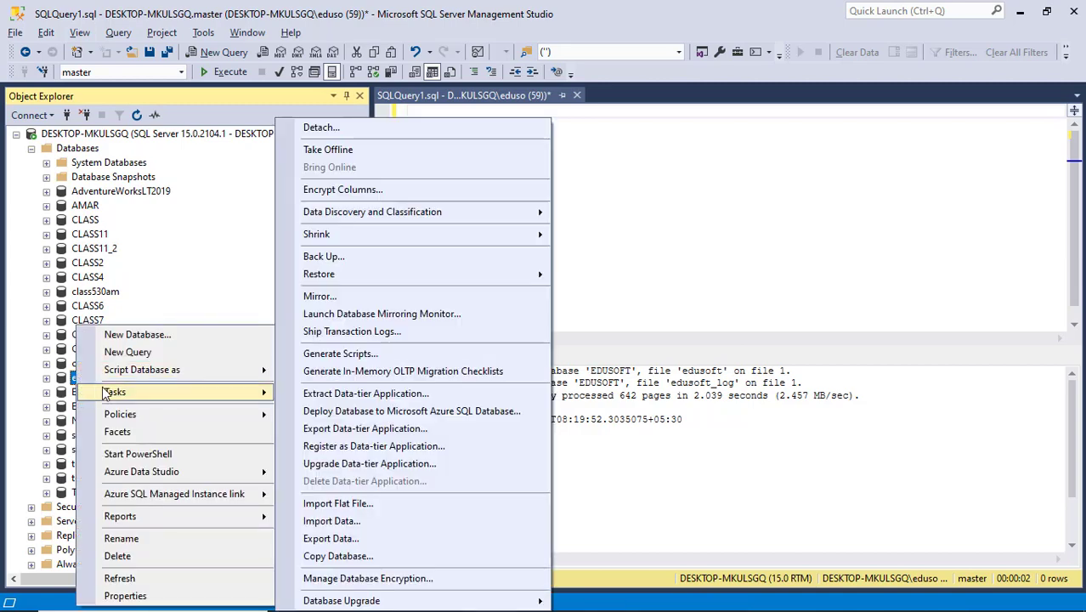
pyautogui.click(347, 259)
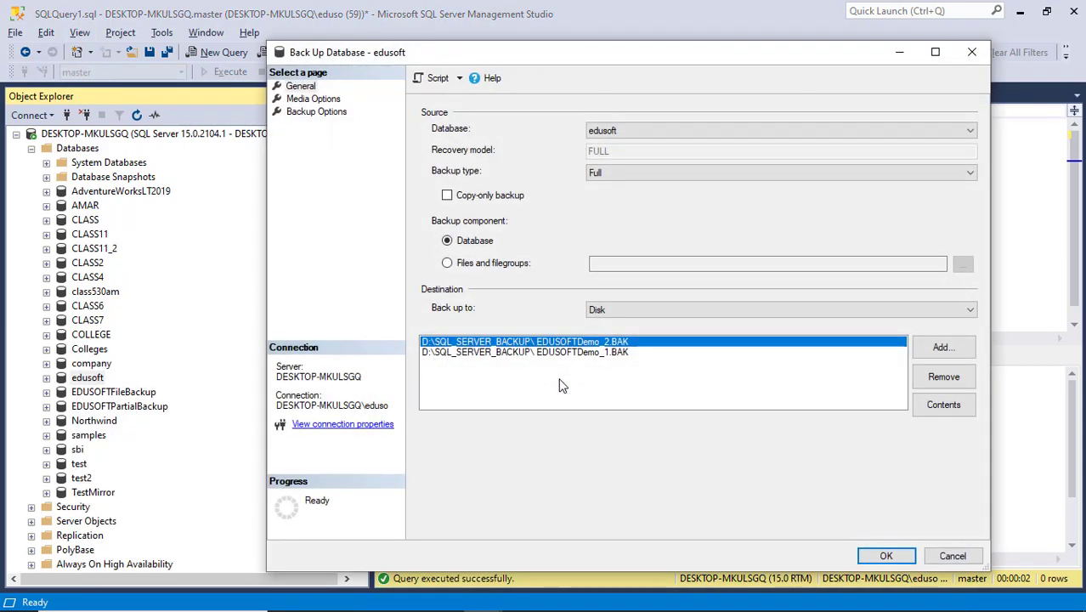
# Step: Switch to File Explorer and delete EDUSOFTDemo_1.BAK and EDUSOFTDemo_2.BAK from the D:\SQL_SERVER_BACKUP folder
pyautogui.hotkey('alt', 'Tab')
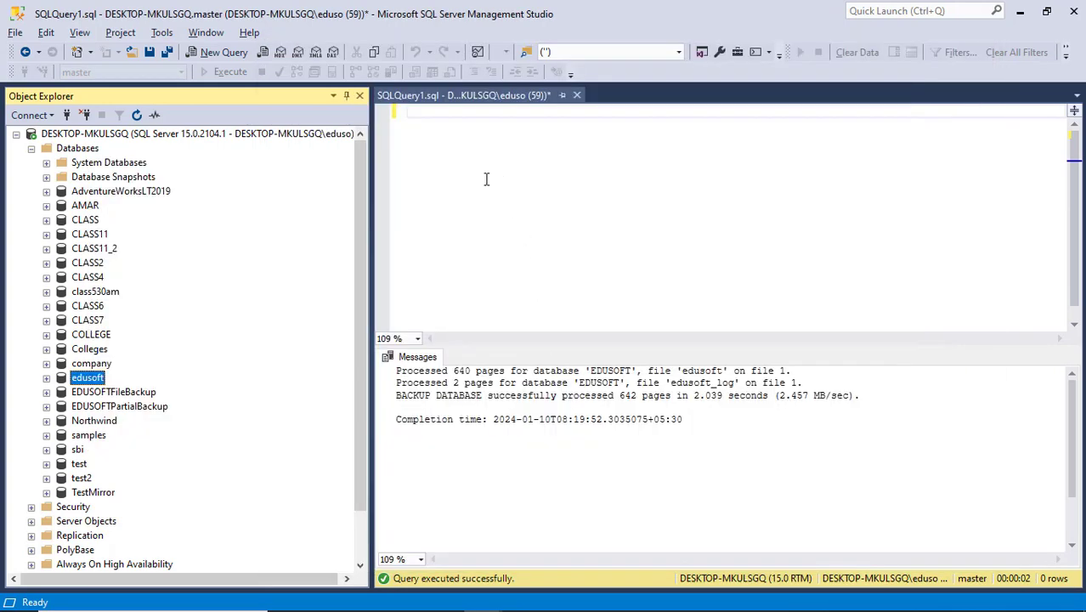
pyautogui.hotkey('alt', 'Tab')
pyautogui.hotkey('alt', 'Tab')
pyautogui.hotkey('alt', 'Tab')
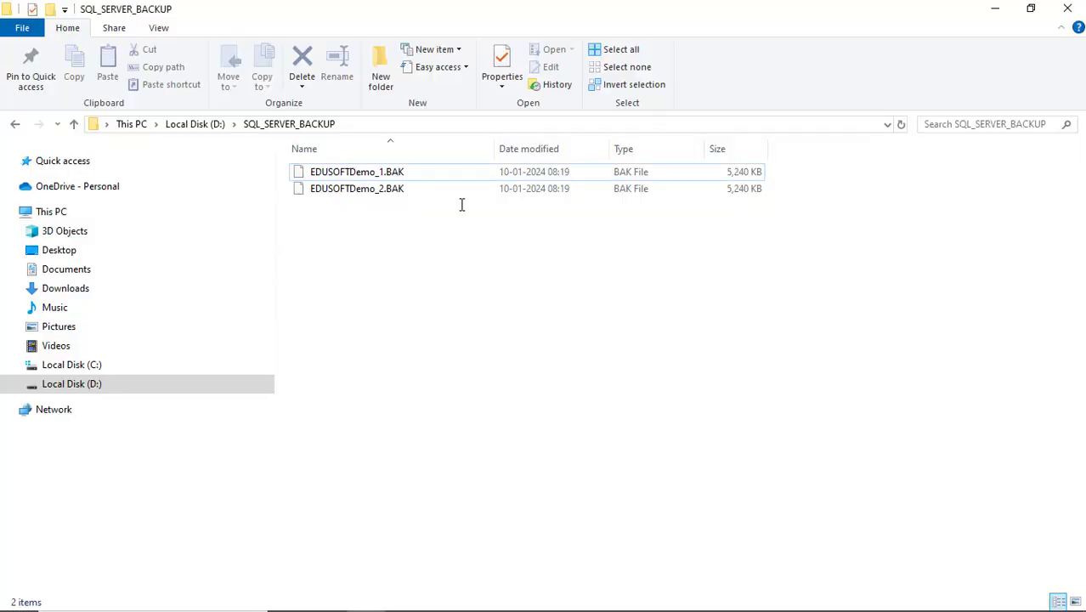
pyautogui.hotkey('ctrl', 'a')
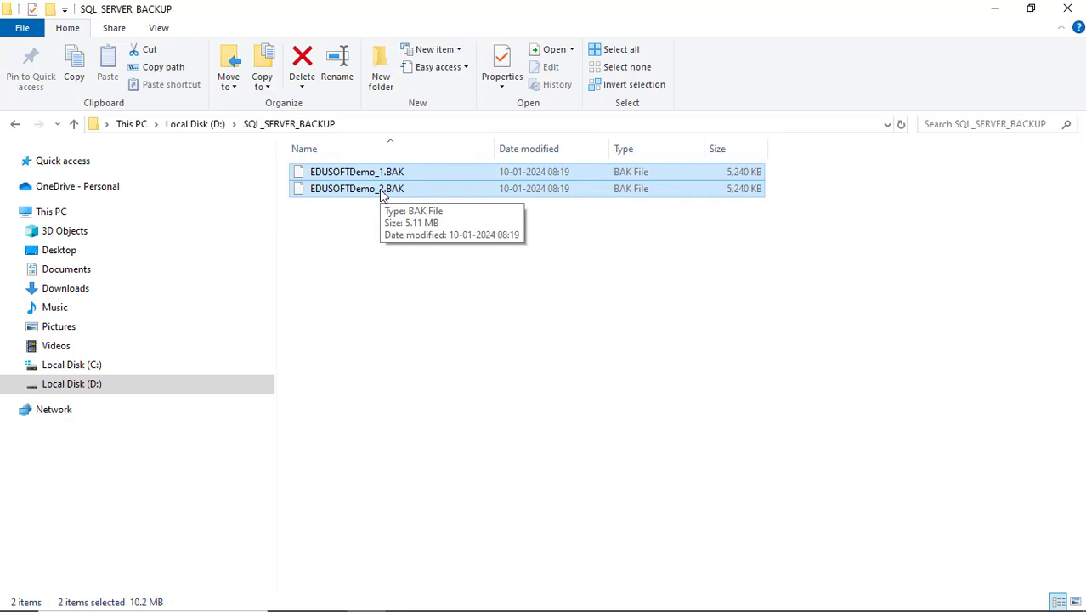
pyautogui.press('Delete')
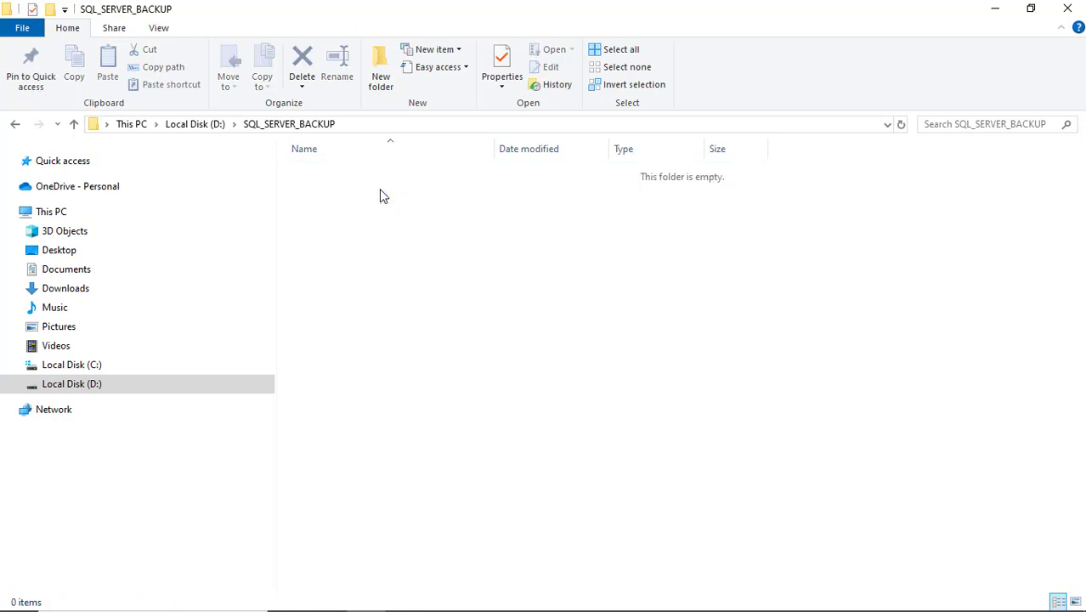
# Step: Return to SQL Server Management Studio and remove both EDUSOFTDemo files from the edusoft backup destinations
pyautogui.hotkey('alt', 'Tab')
pyautogui.press('alt')
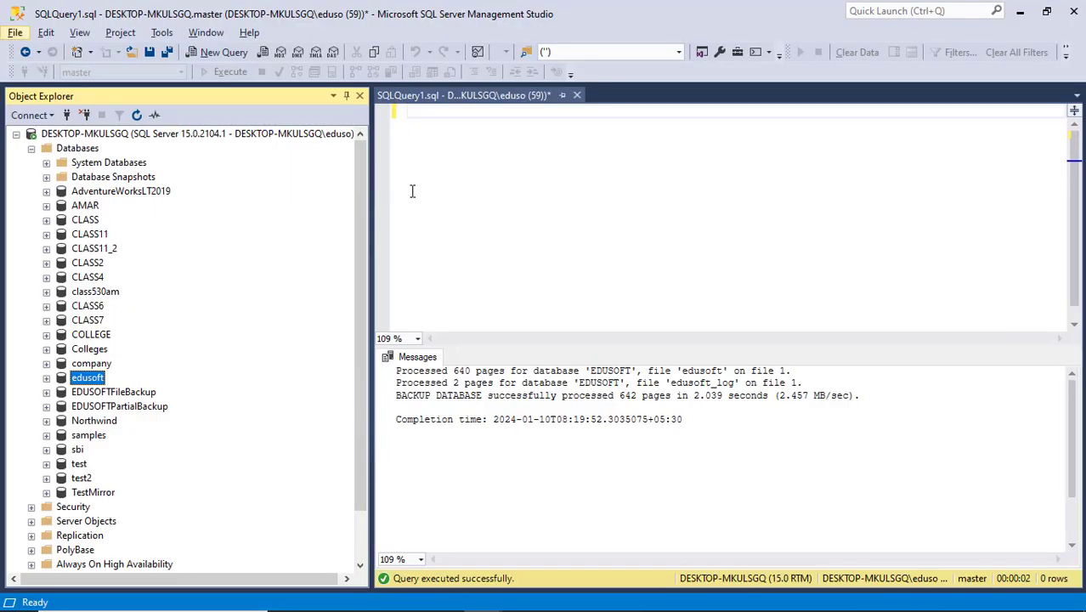
pyautogui.hotkey('alt', 'Tab')
pyautogui.press('Tab')
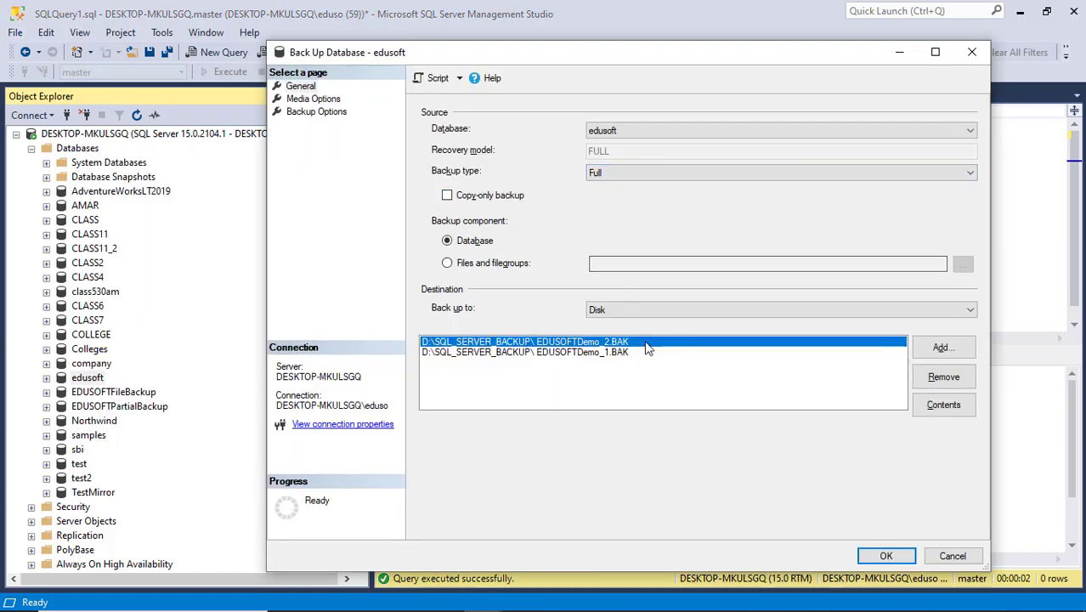
pyautogui.click(938, 381)
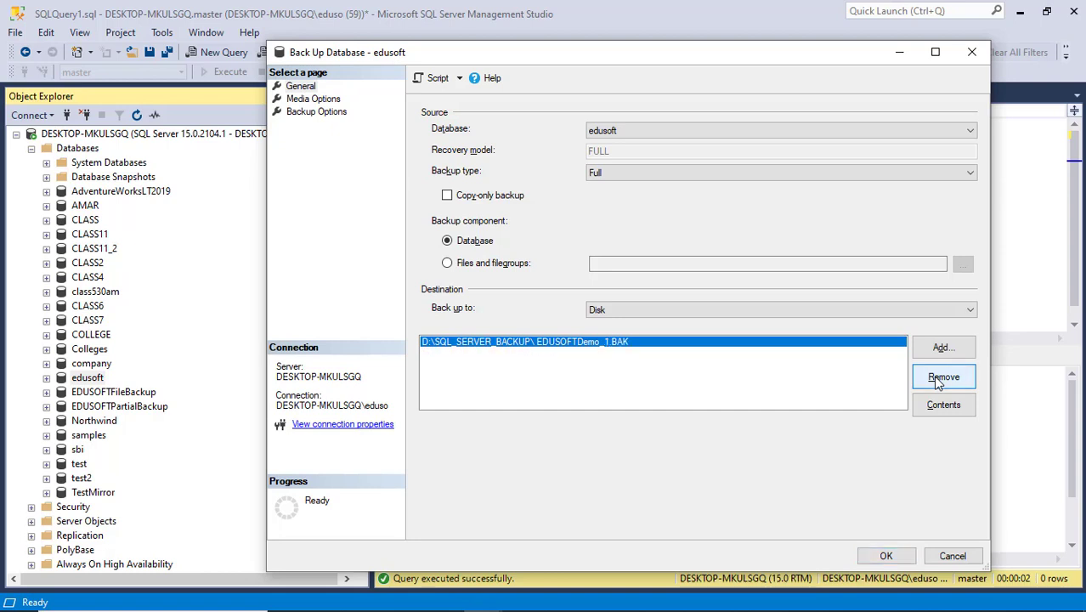
pyautogui.click(938, 380)
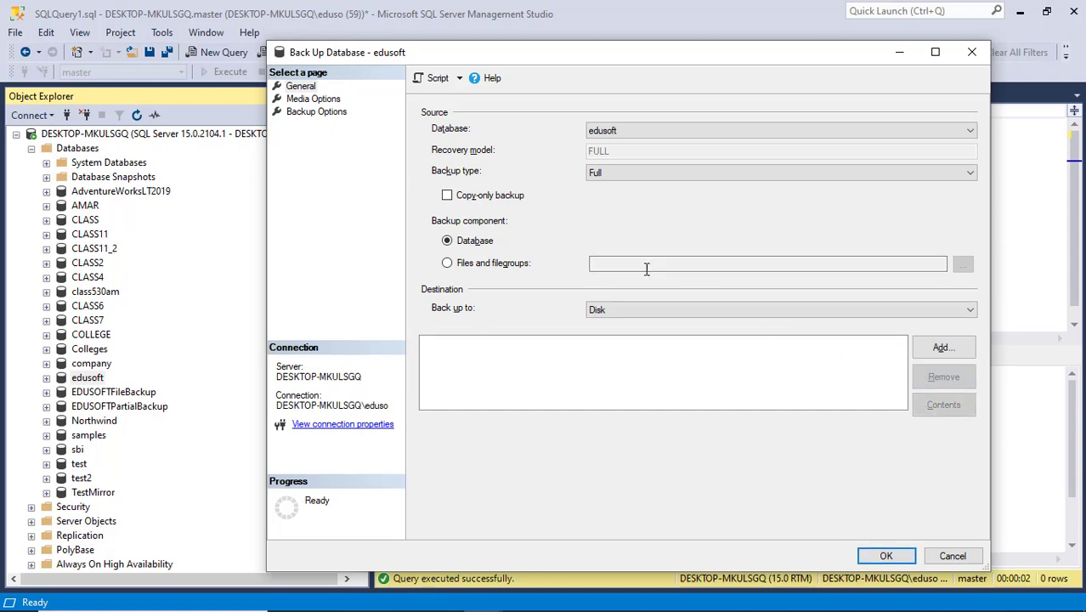
# Step: Add a disk backup destination named EDUSOFT_full.bak in the D:\SQL_SERVER_BACKUP folder
pyautogui.click(933, 346)
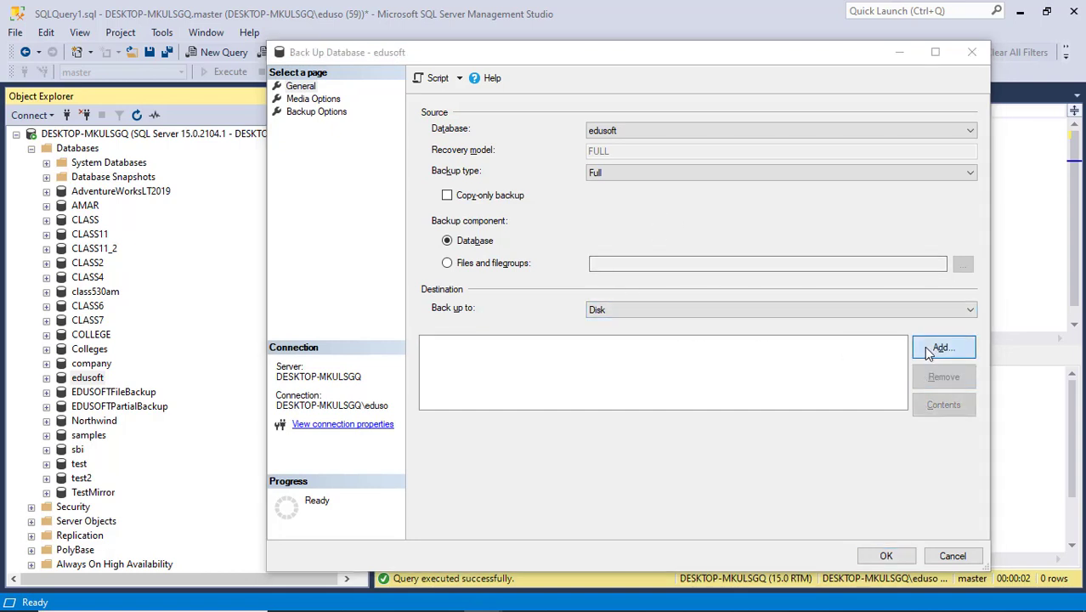
pyautogui.click(676, 312)
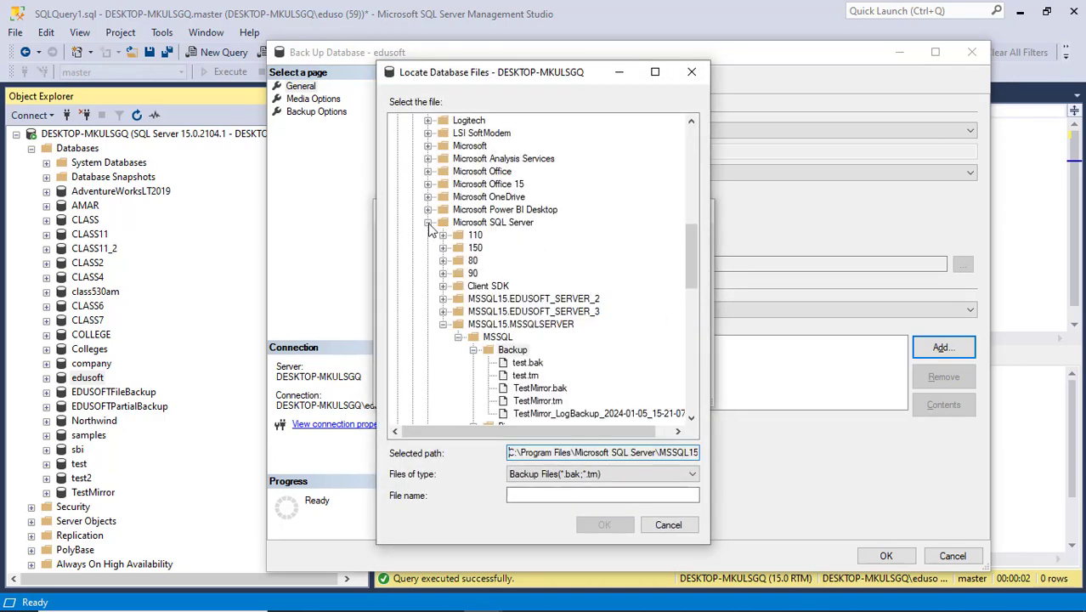
pyautogui.click(427, 222)
pyautogui.scroll(-8, 472, 254)
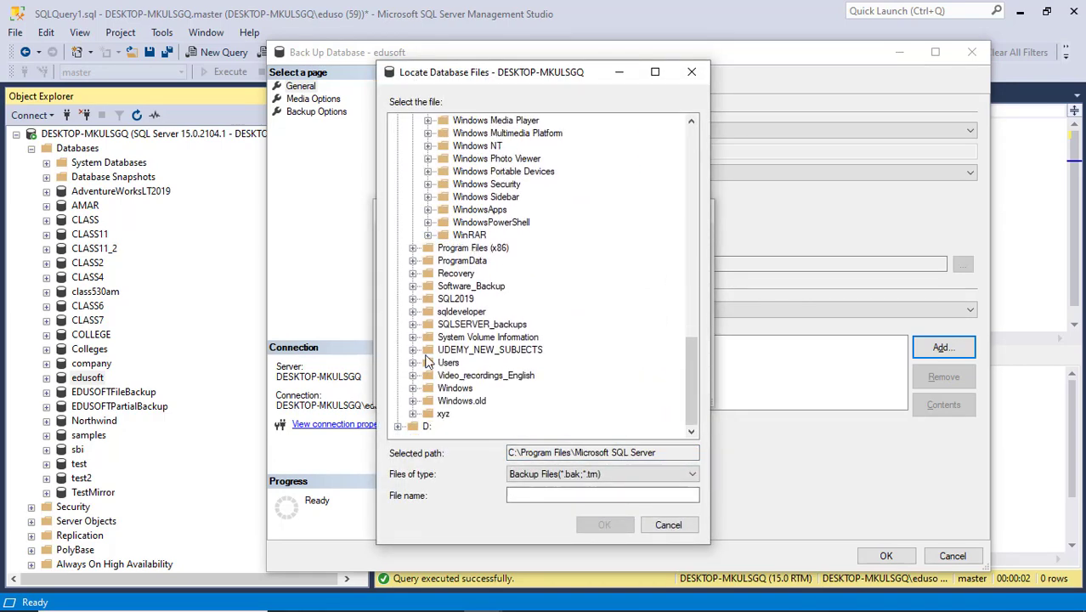
pyautogui.click(399, 426)
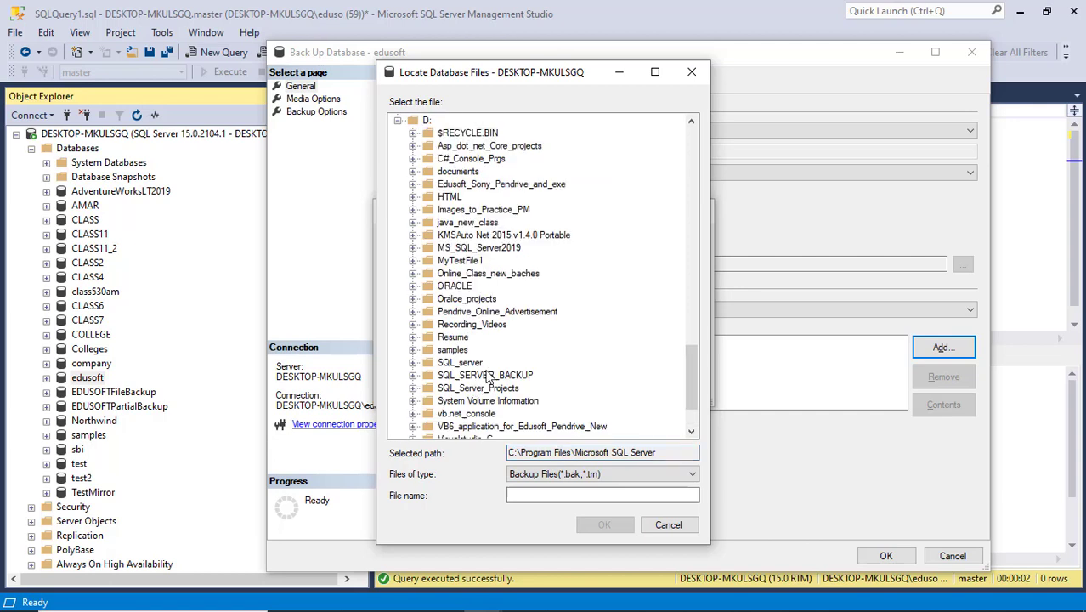
pyautogui.click(487, 375)
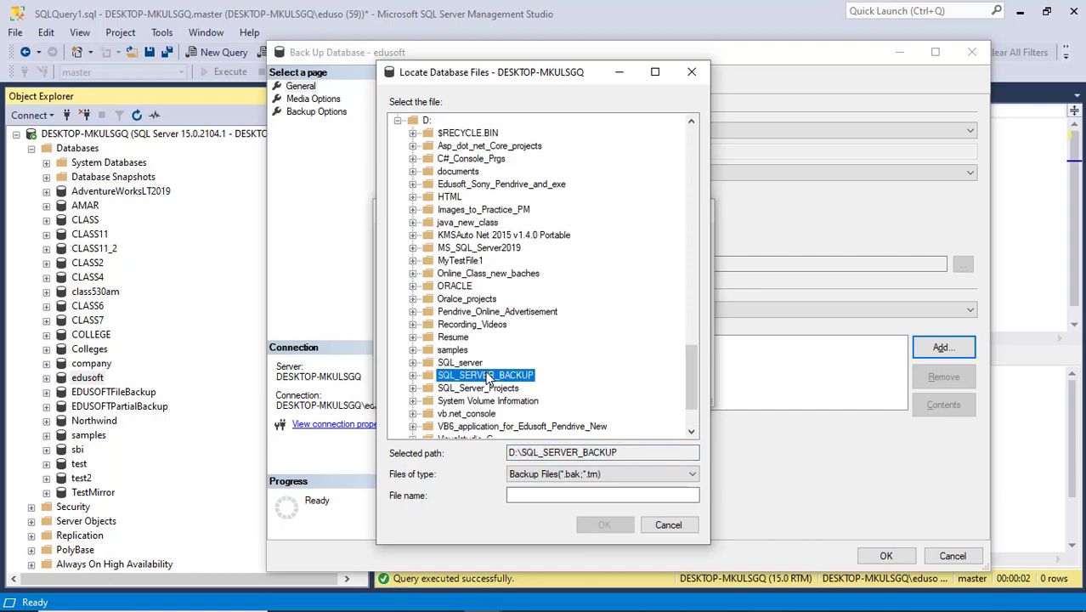
pyautogui.click(571, 493)
pyautogui.write('EDUSOFT_full.bak')
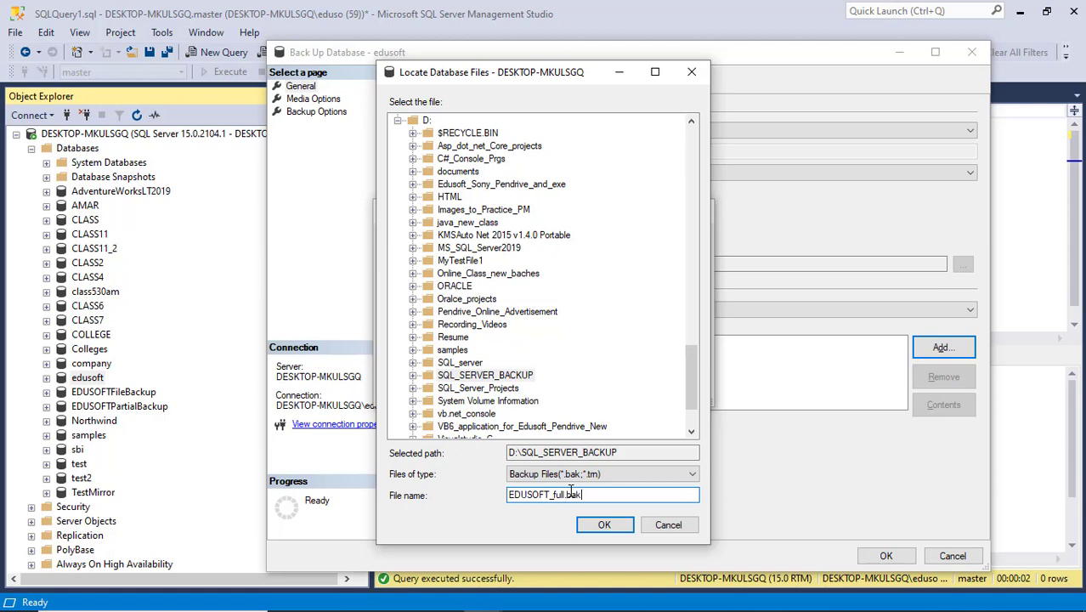
pyautogui.click(603, 525)
pyautogui.click(600, 384)
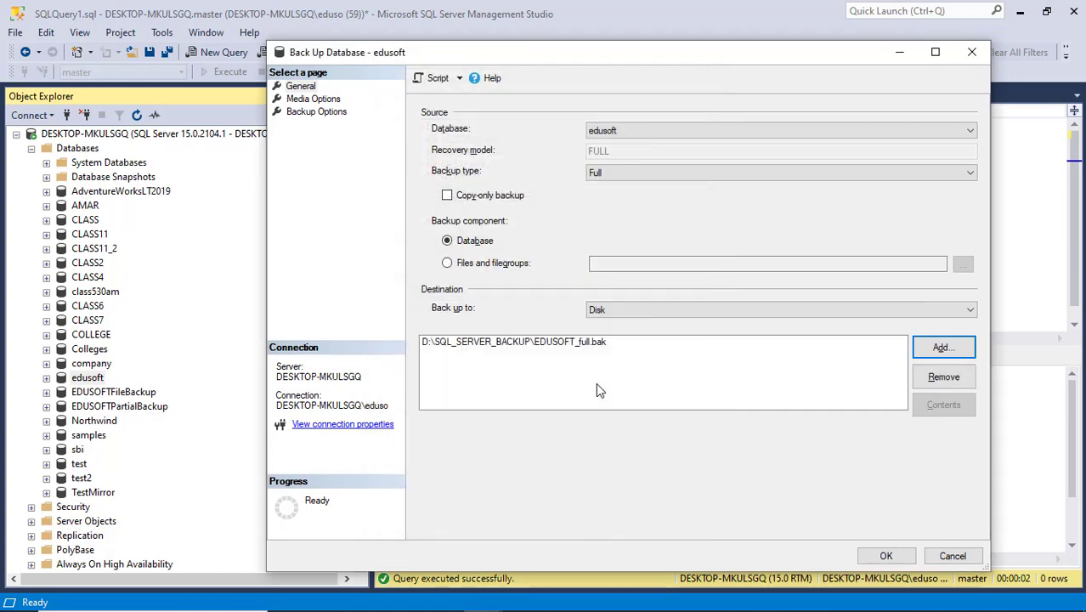
# Step: Run the full backup of edusoft and check for its file in the SQL_SERVER_BACKUP folder in File Explorer
pyautogui.click(885, 558)
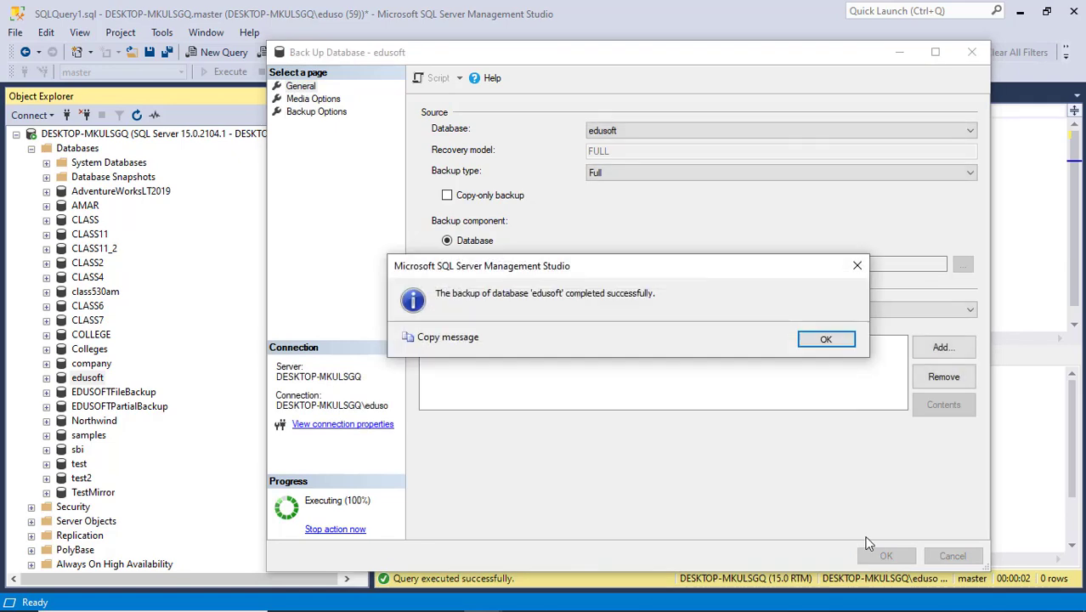
pyautogui.click(821, 341)
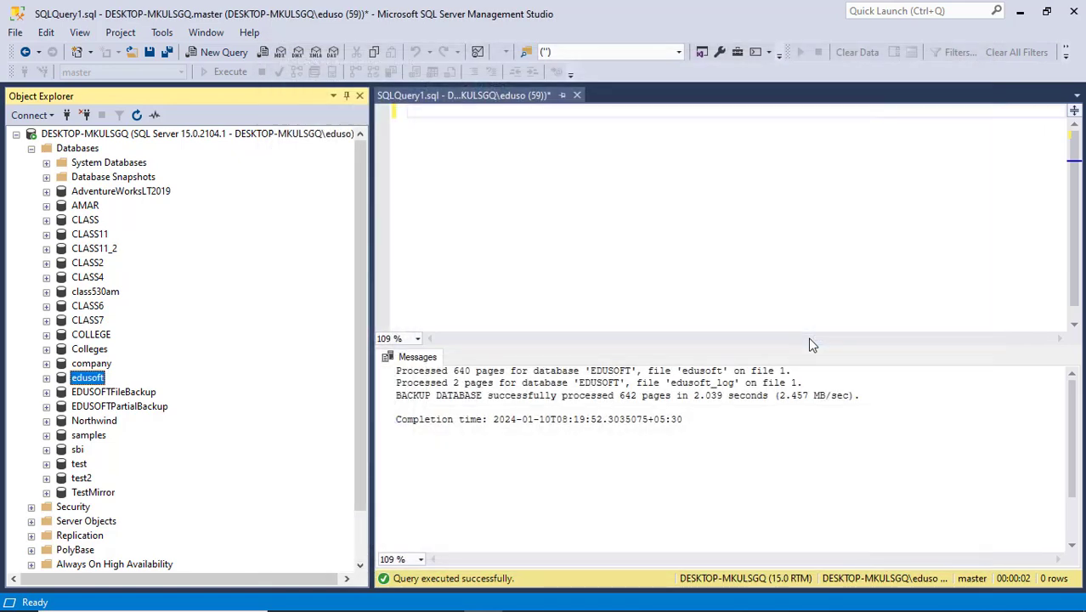
pyautogui.hotkey('alt', 'Tab')
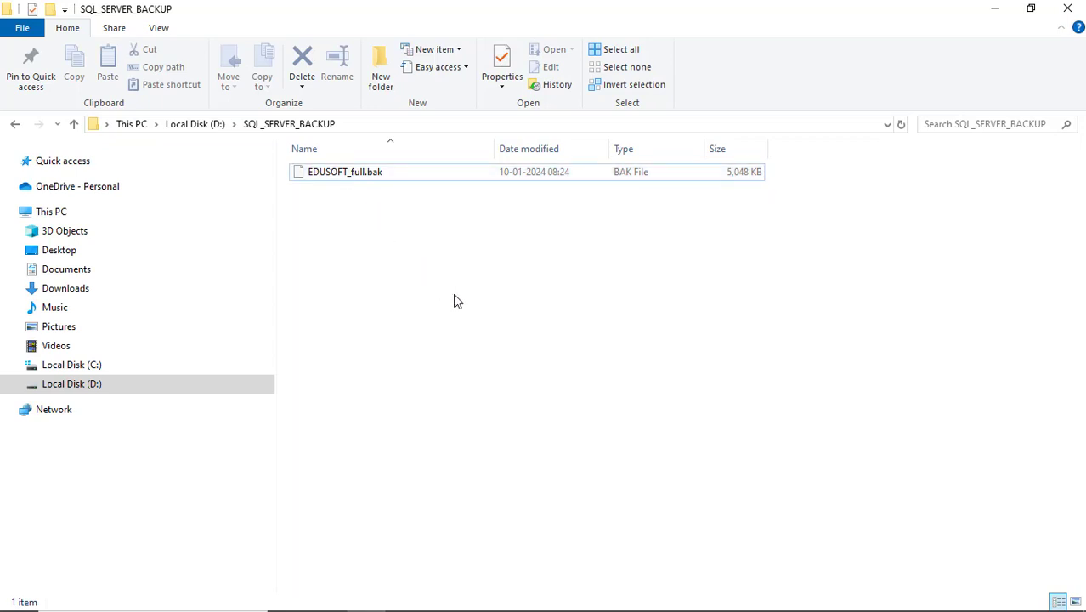
pyautogui.hotkey('alt', 'Tab')
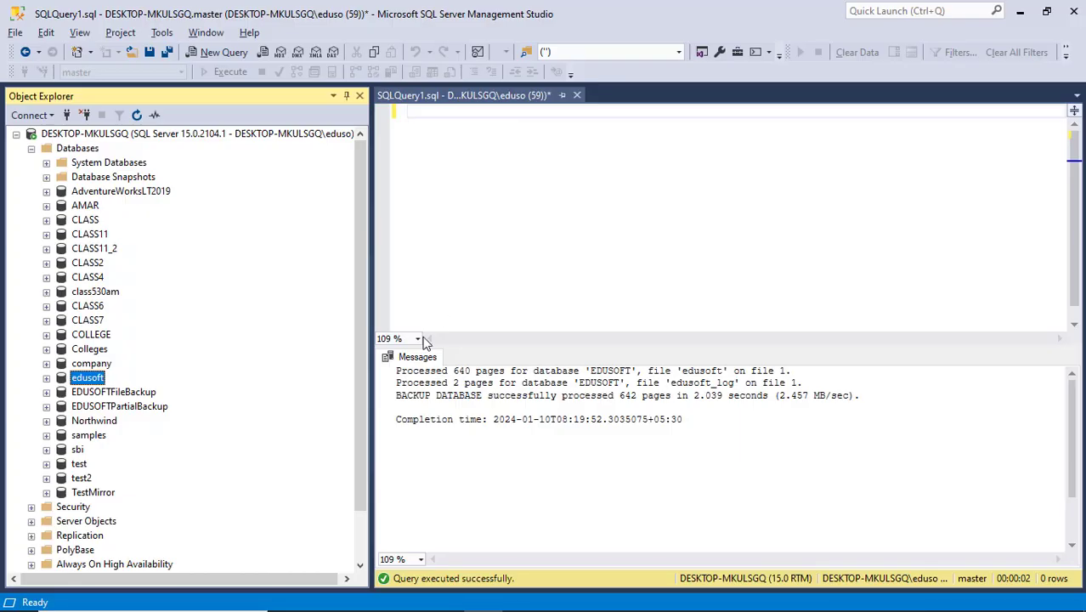
# Step: Start another backup of the edusoft database with type Differential and remove the EDUSOFT_full.bak destination
pyautogui.rightClick(100, 384)
pyautogui.moveTo(213, 393)
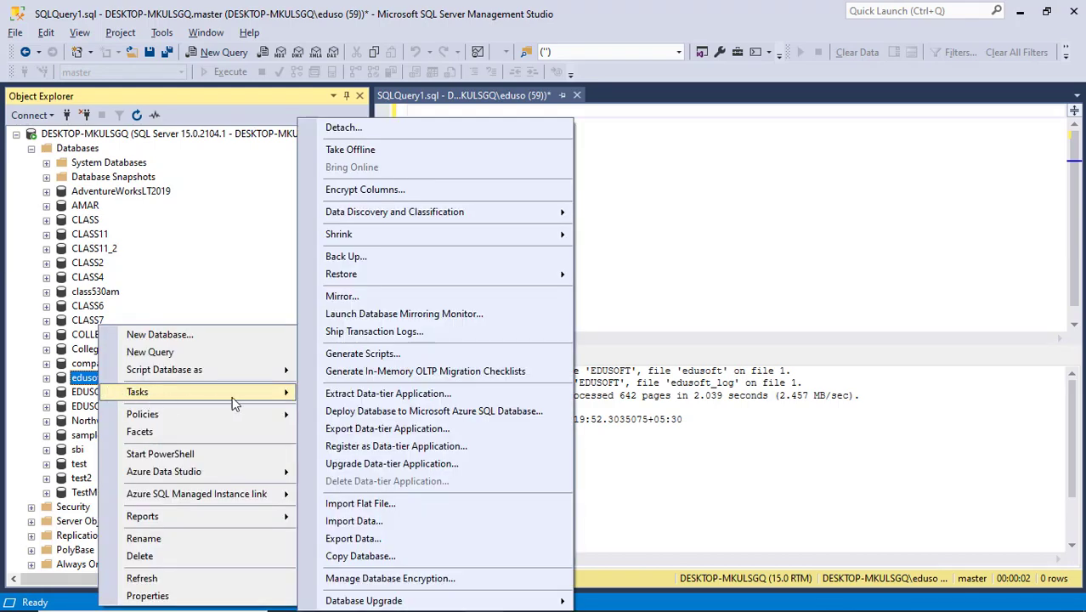
pyautogui.click(382, 260)
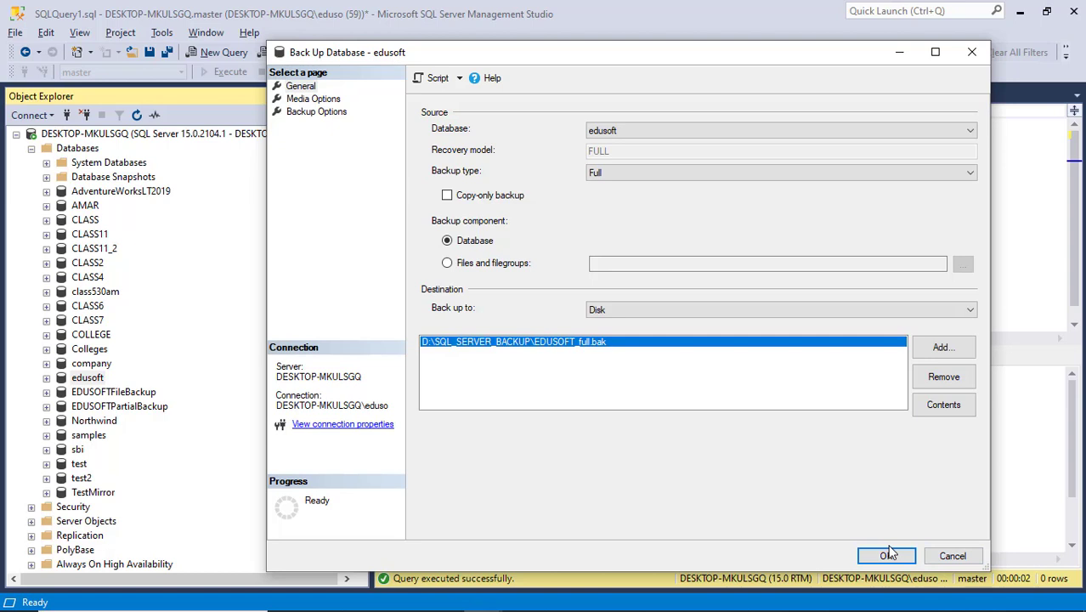
pyautogui.click(974, 178)
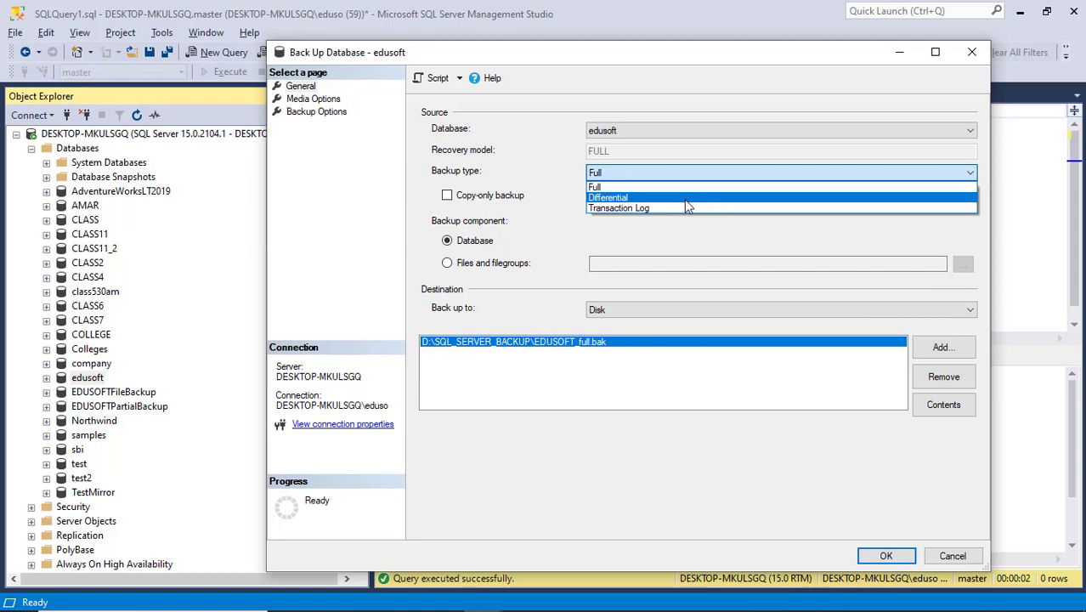
pyautogui.click(686, 201)
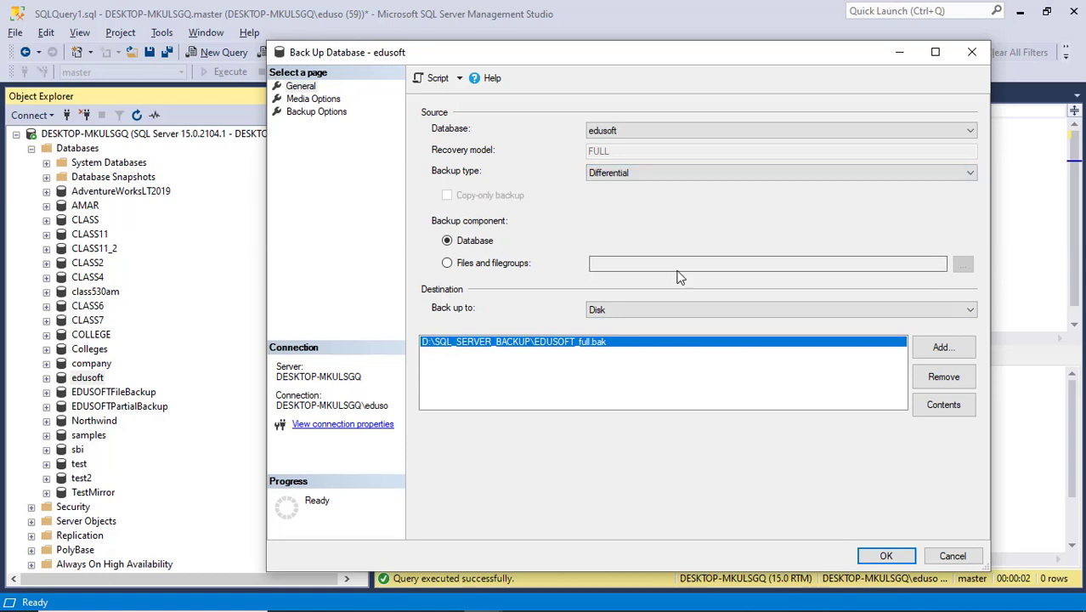
pyautogui.click(943, 377)
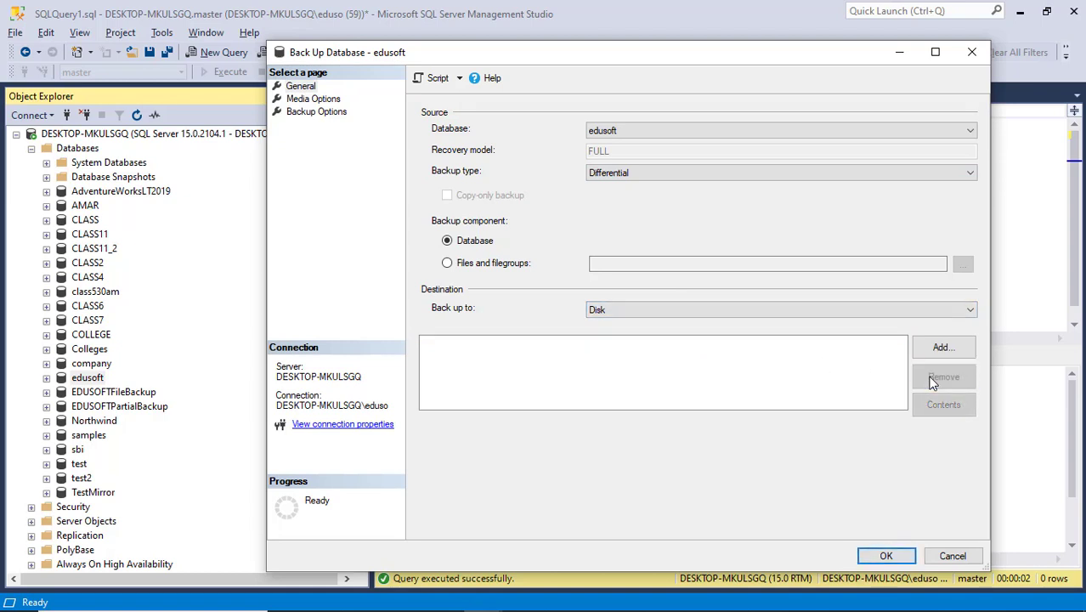
# Step: Add a disk backup destination named edusoft_diff.bak in the D:\SQL_SERVER_BACKUP folder
pyautogui.click(939, 350)
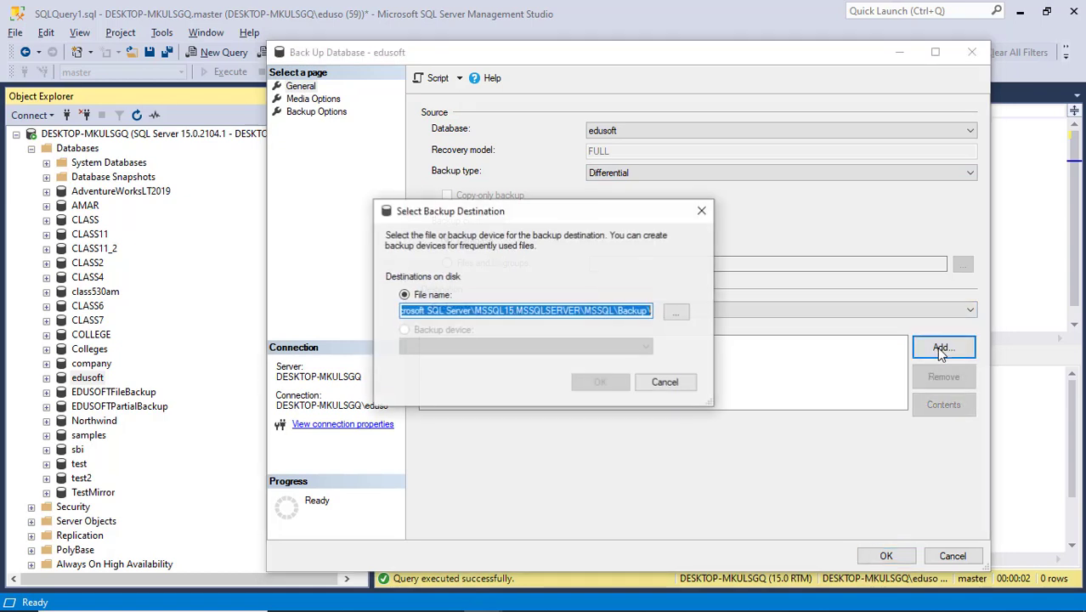
pyautogui.click(676, 313)
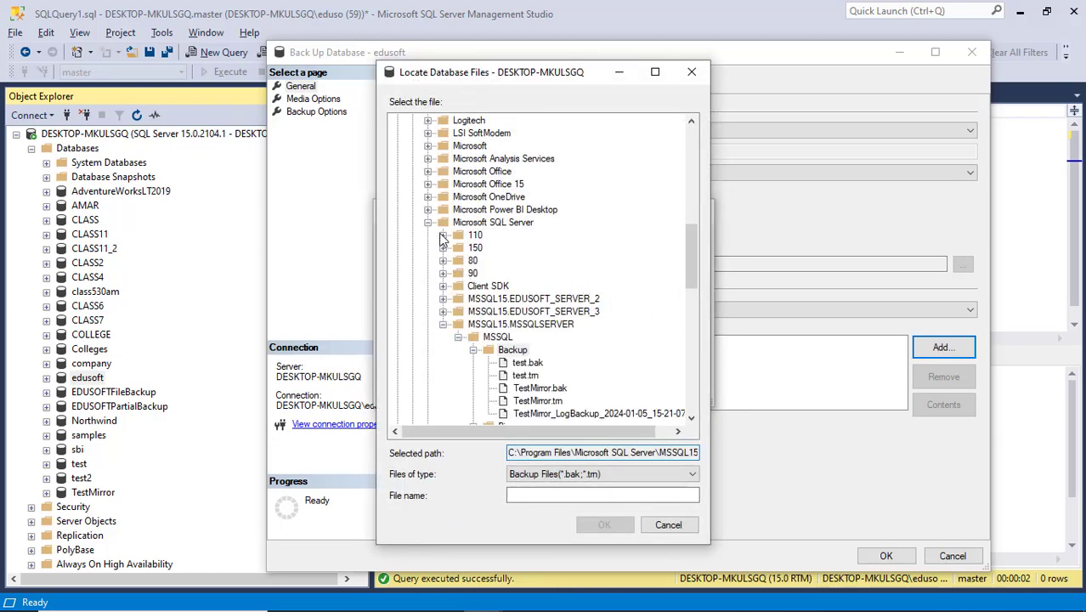
pyautogui.click(428, 222)
pyautogui.scroll(-8, 487, 340)
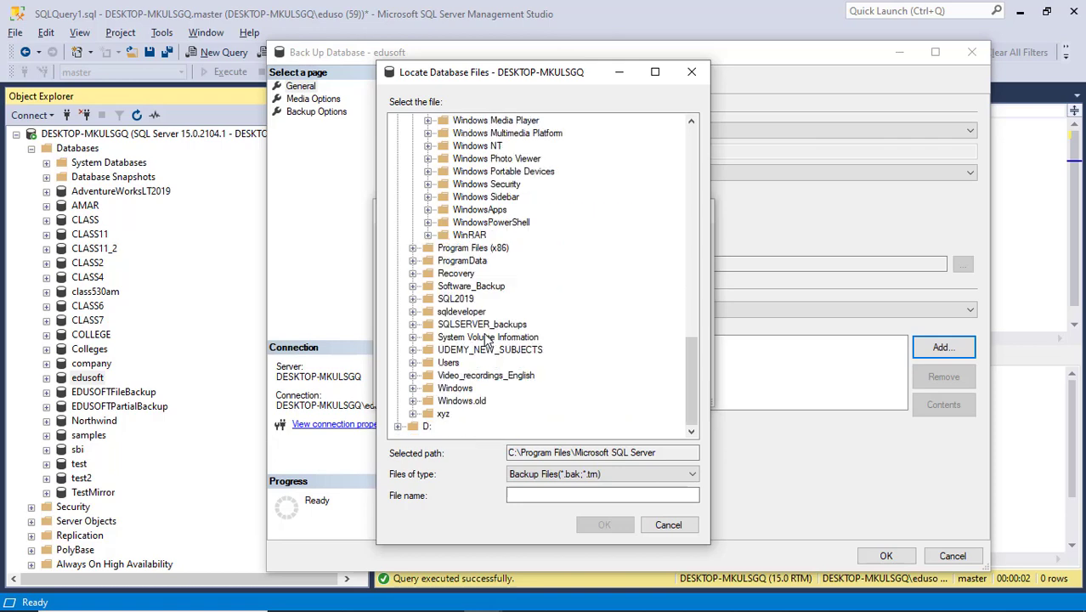
pyautogui.click(398, 426)
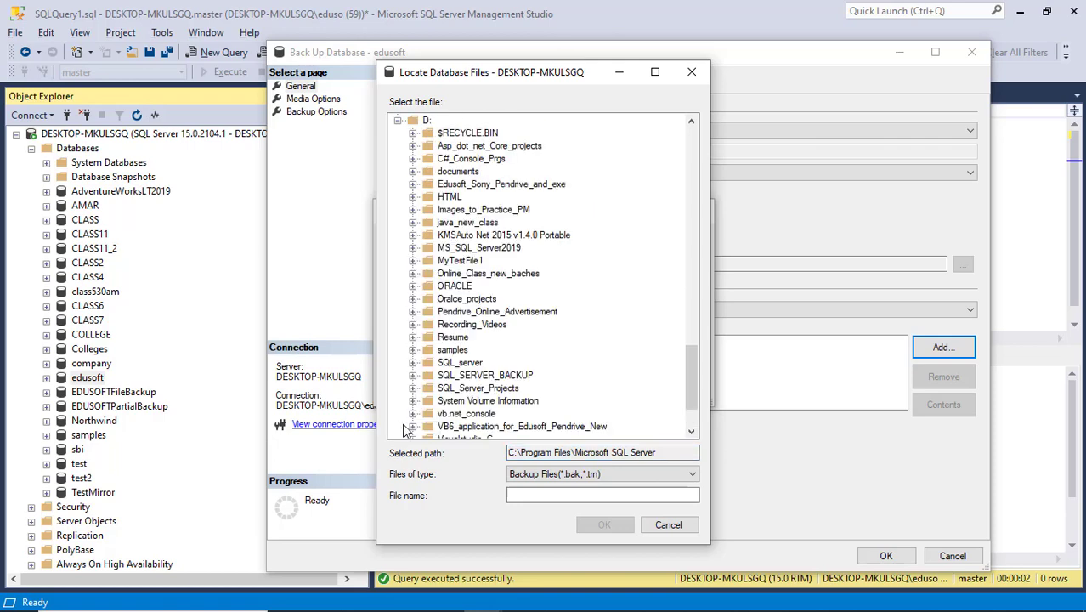
pyautogui.click(453, 378)
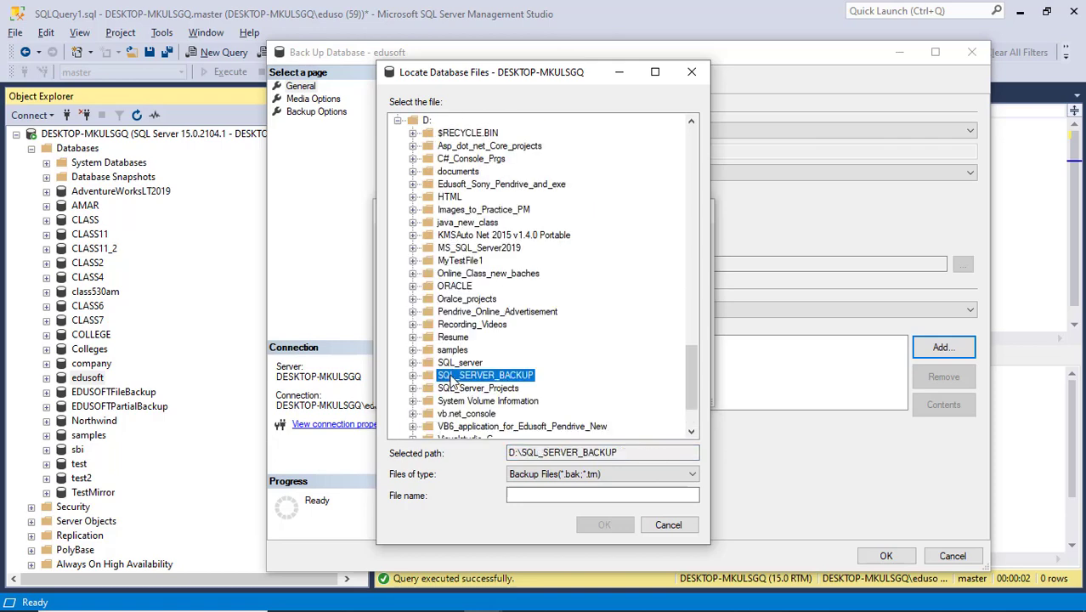
pyautogui.click(559, 495)
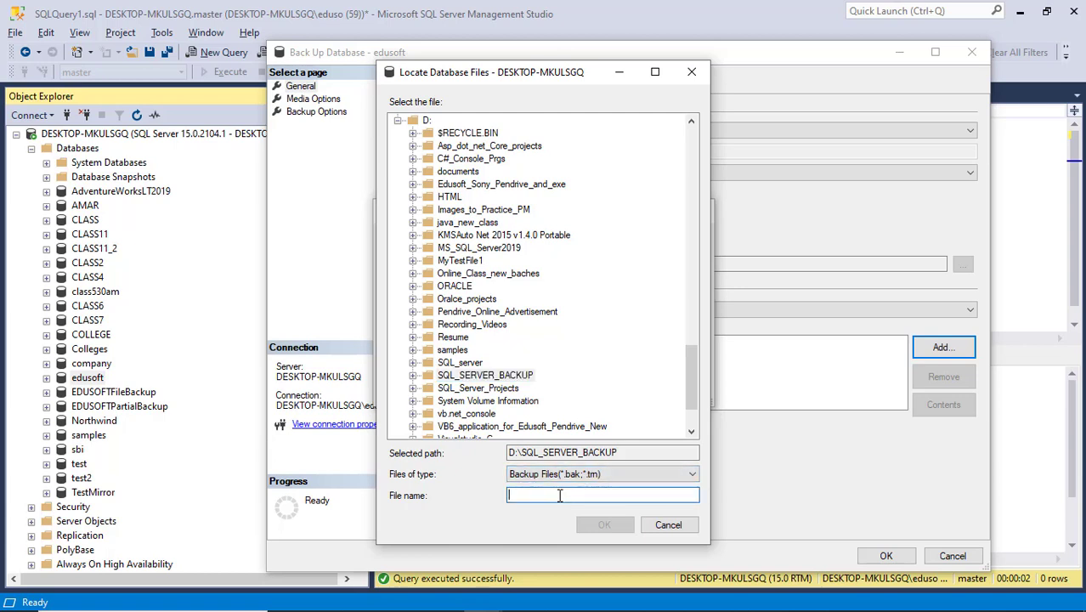
pyautogui.write('edusoft_diff.bak')
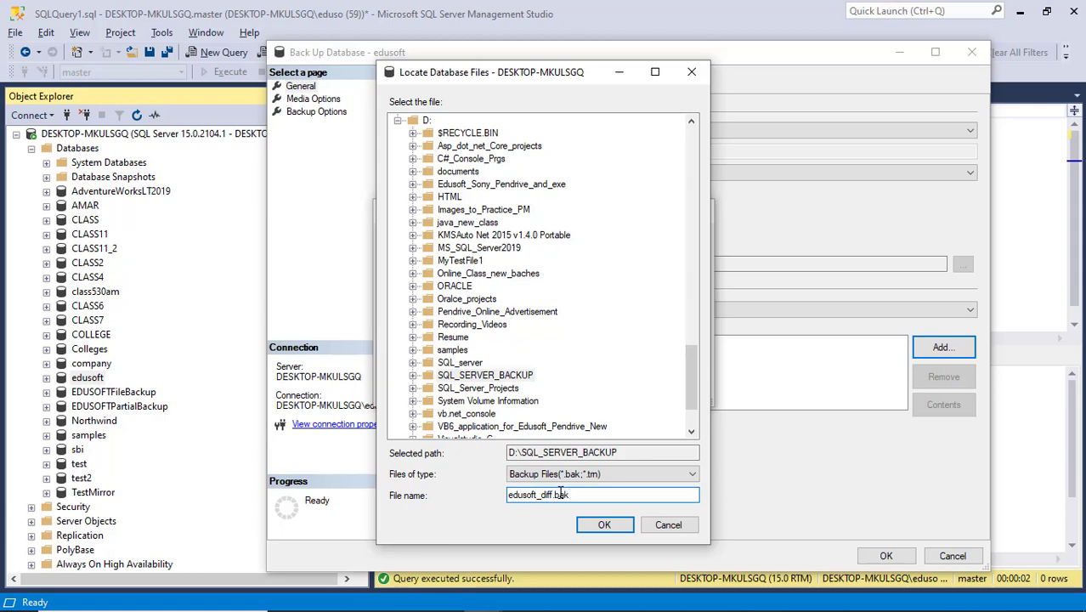
pyautogui.click(603, 526)
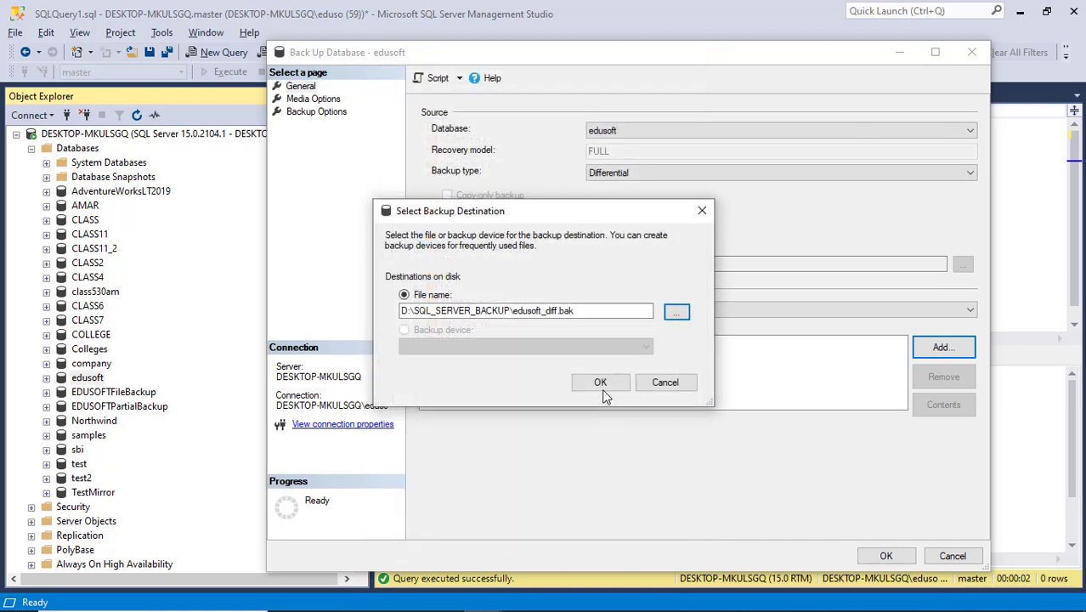
pyautogui.click(601, 384)
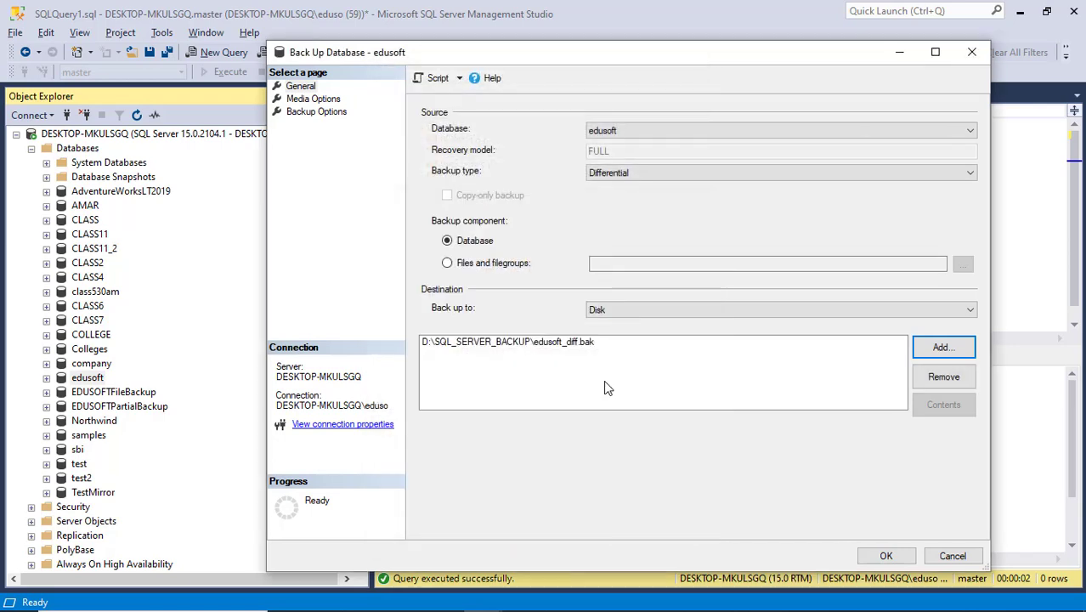
# Step: Run the differential backup of edusoft and check for edusoft_diff.bak in the SQL_SERVER_BACKUP folder in File Explorer
pyautogui.hotkey('alt', 'Tab')
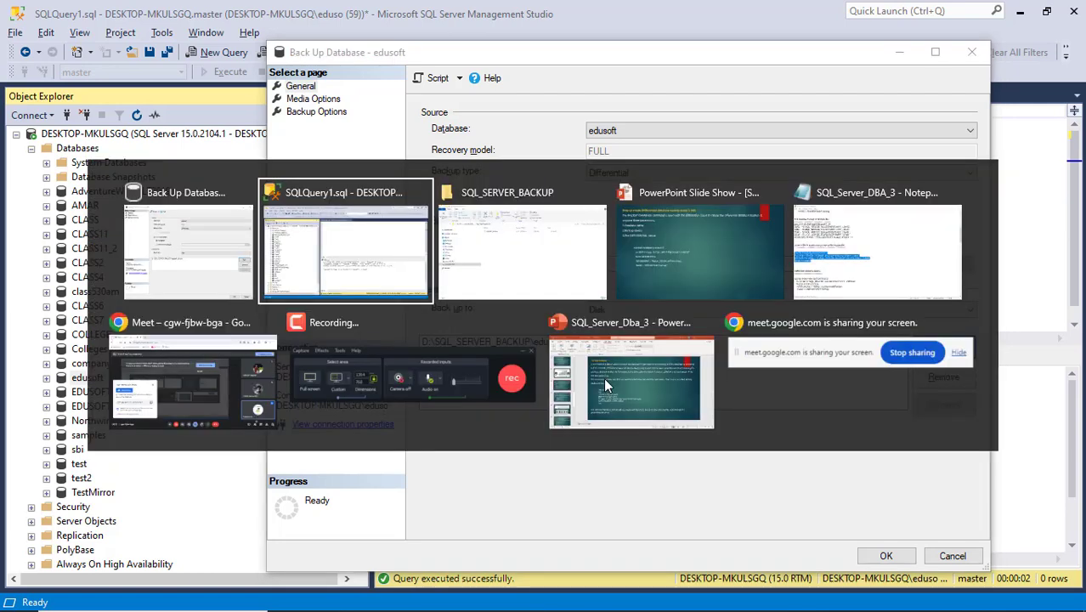
pyautogui.hotkey('alt', 'Tab')
pyautogui.hotkey('alt', 'Tab')
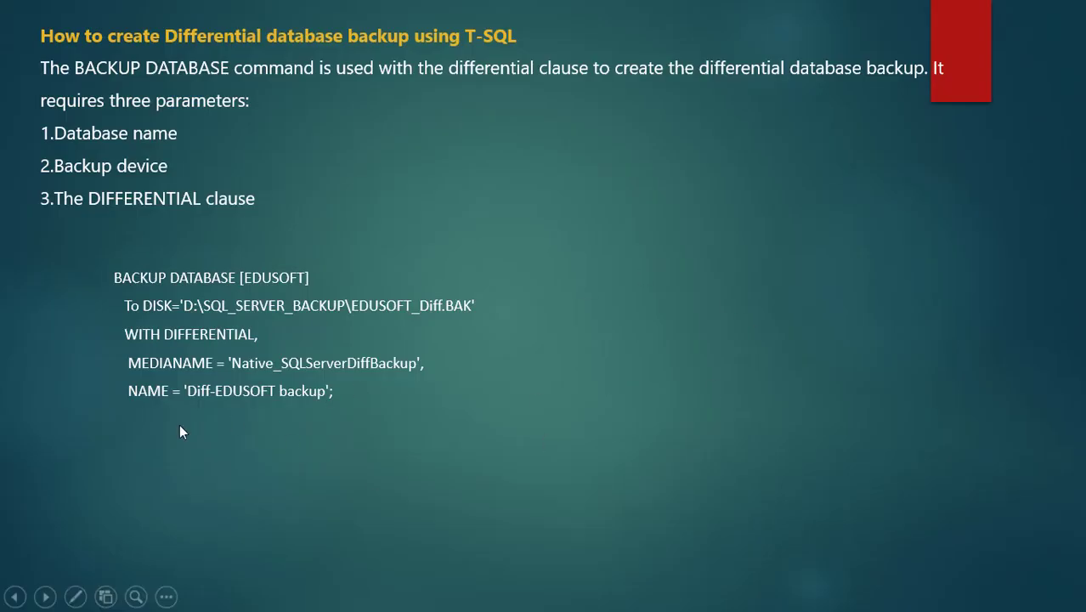
pyautogui.hotkey('alt', 'Tab')
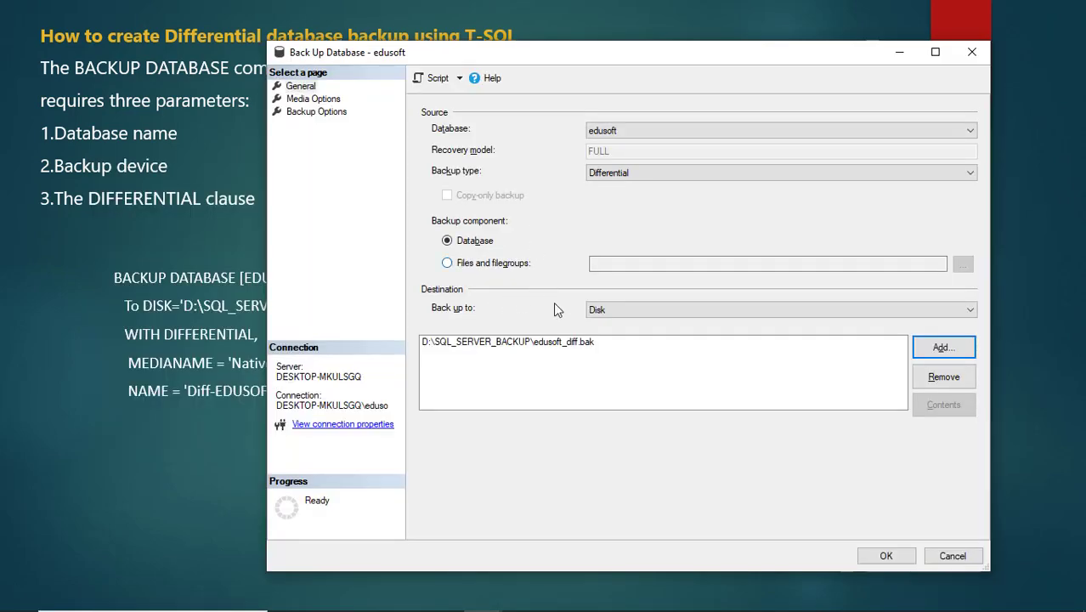
pyautogui.click(884, 557)
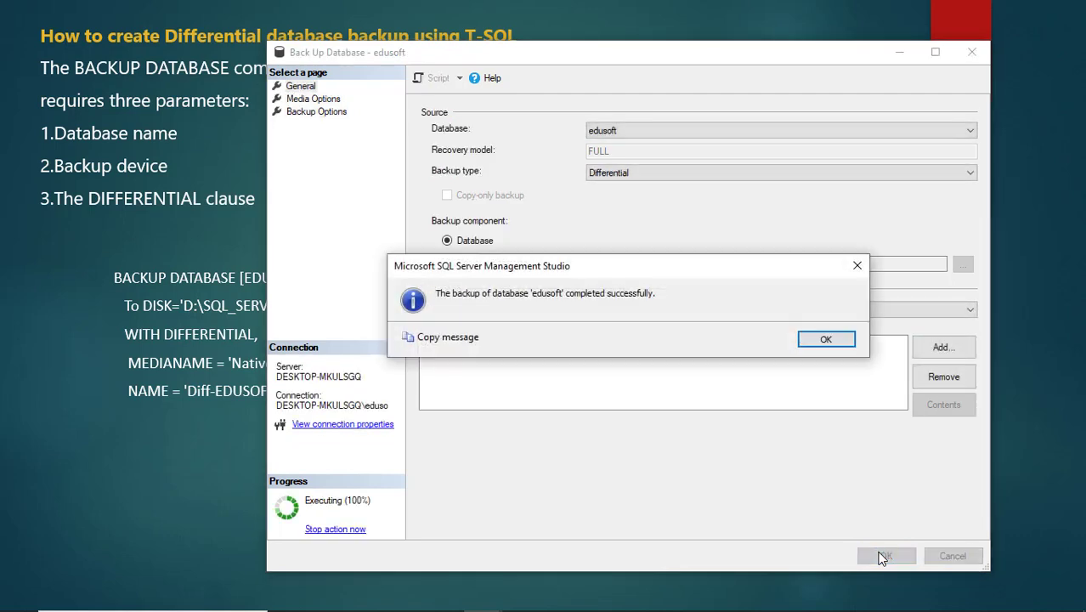
pyautogui.click(812, 341)
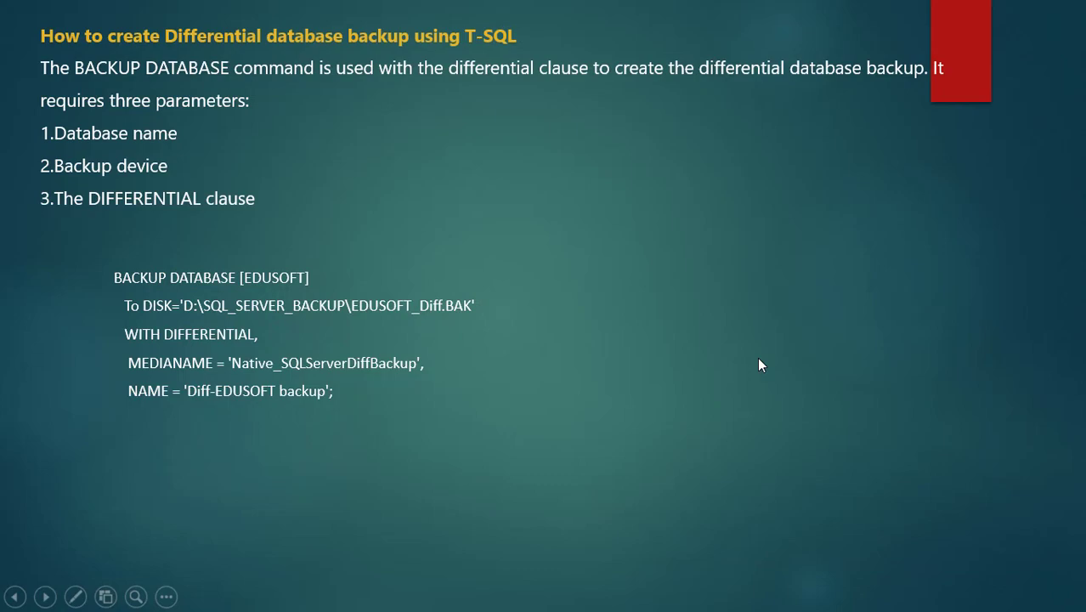
pyautogui.hotkey('alt', 'Tab')
pyautogui.hotkey('alt', 'Tab')
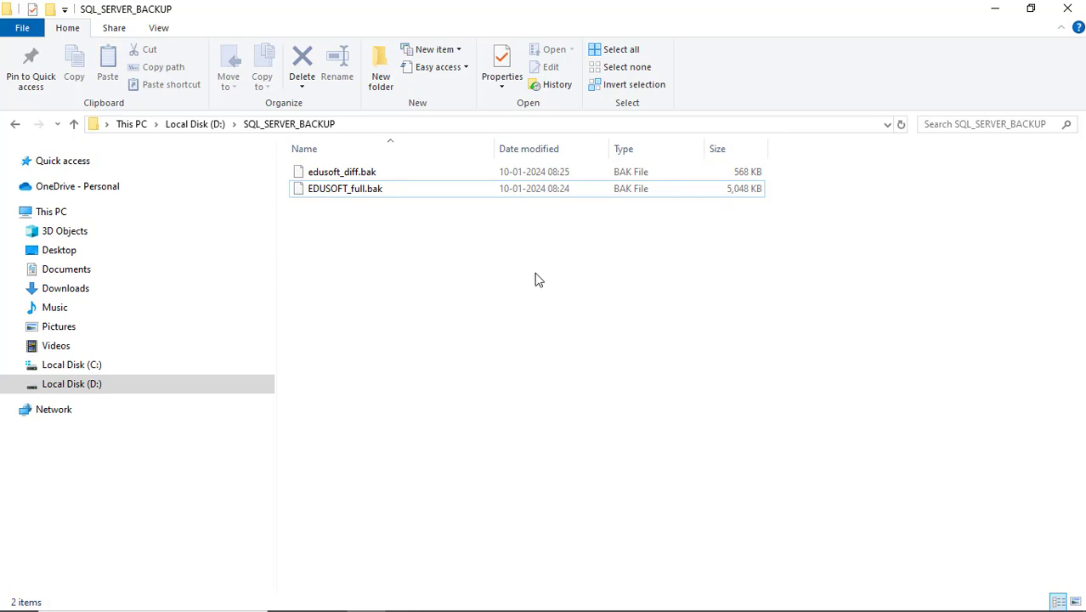
pyautogui.hotkey('alt', 'Tab')
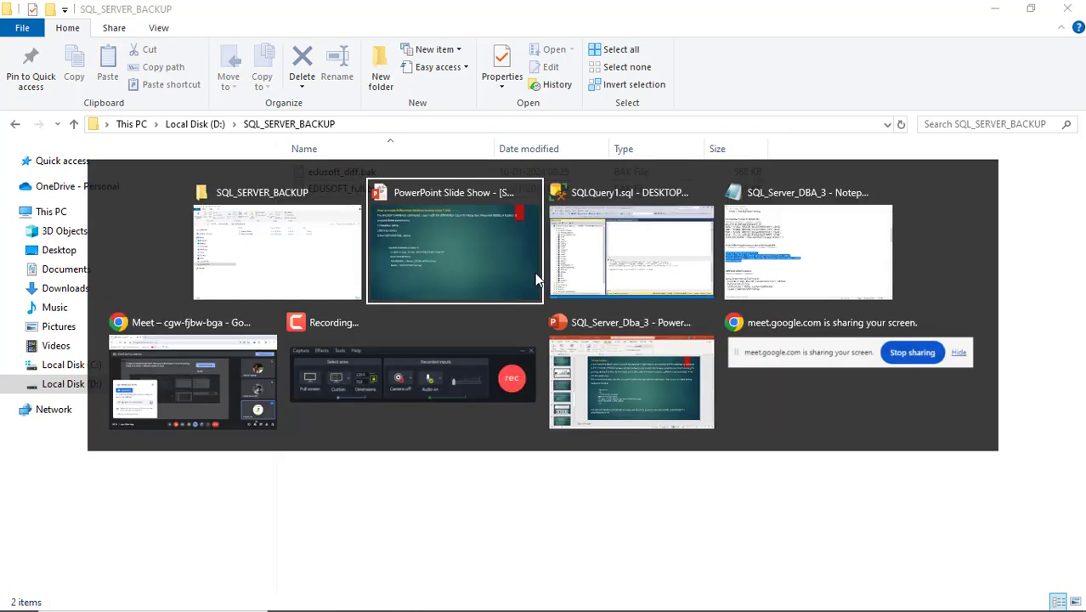
pyautogui.press('Tab')
pyautogui.press('Tab')
pyautogui.press('Tab')
pyautogui.press('Tab')
pyautogui.press('Tab')
pyautogui.press('Tab')
pyautogui.press('Tab')
# Step: Delete the edusoft_diff.bak file from the SQL_SERVER_BACKUP folder
pyautogui.click(387, 187)
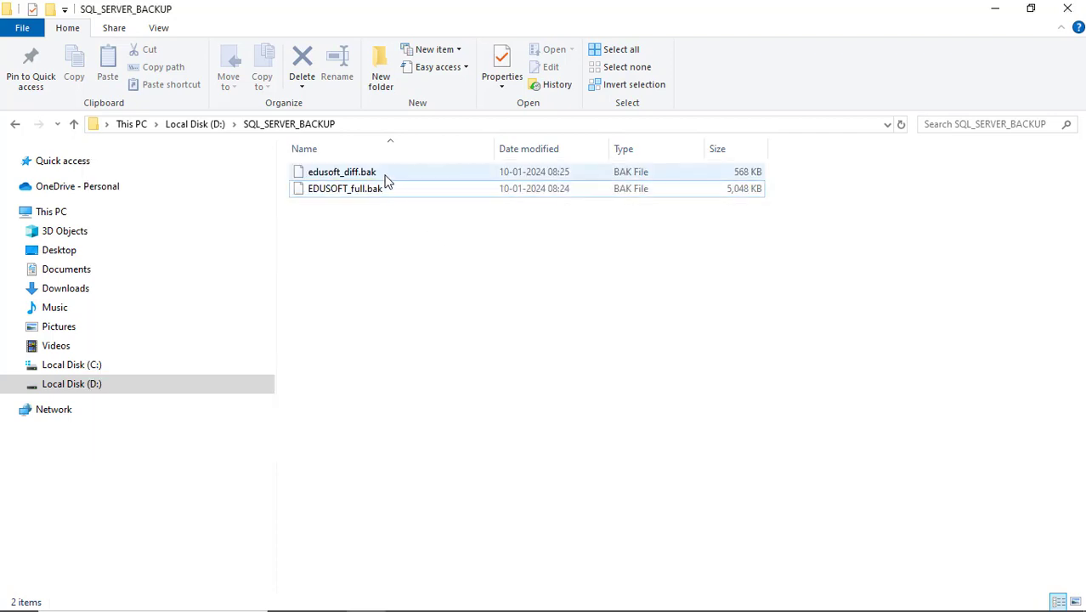
pyautogui.click(377, 175)
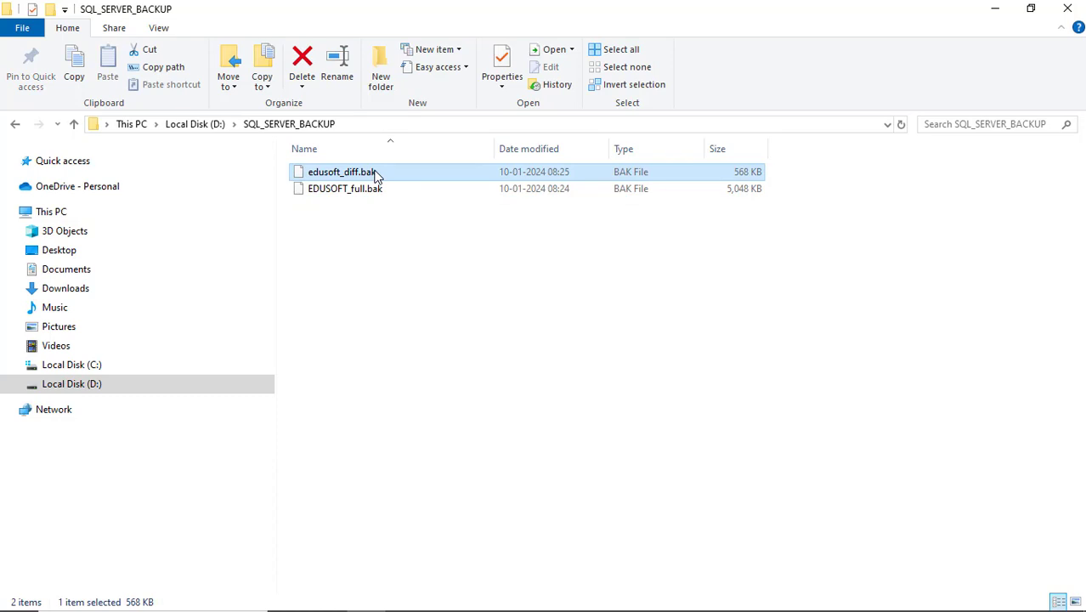
pyautogui.press('Delete')
# Step: Switch to the SQL_Server_DBA_3 file in Notepad and copy the BACKUP DATABASE [EDUSOFT] statement under Differential database backup
pyautogui.hotkey('alt', 'Tab')
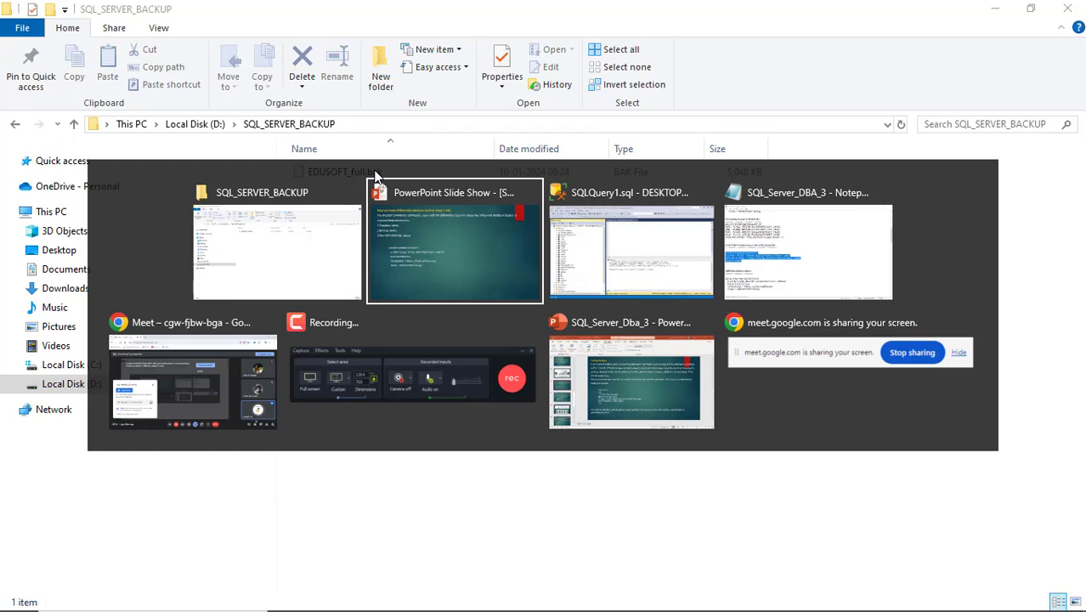
pyautogui.press('Tab')
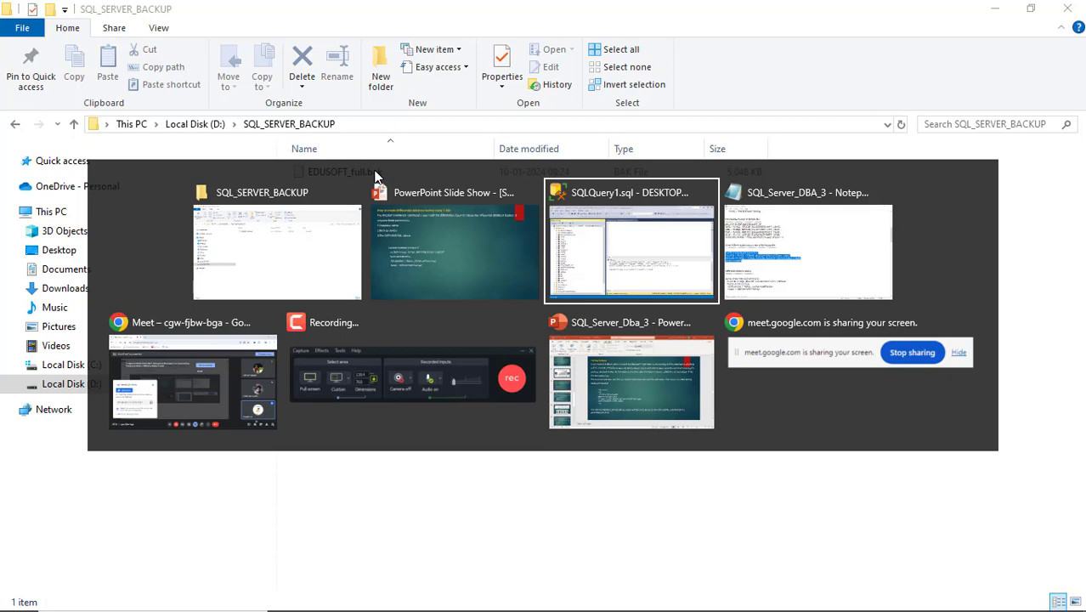
pyautogui.press('Tab')
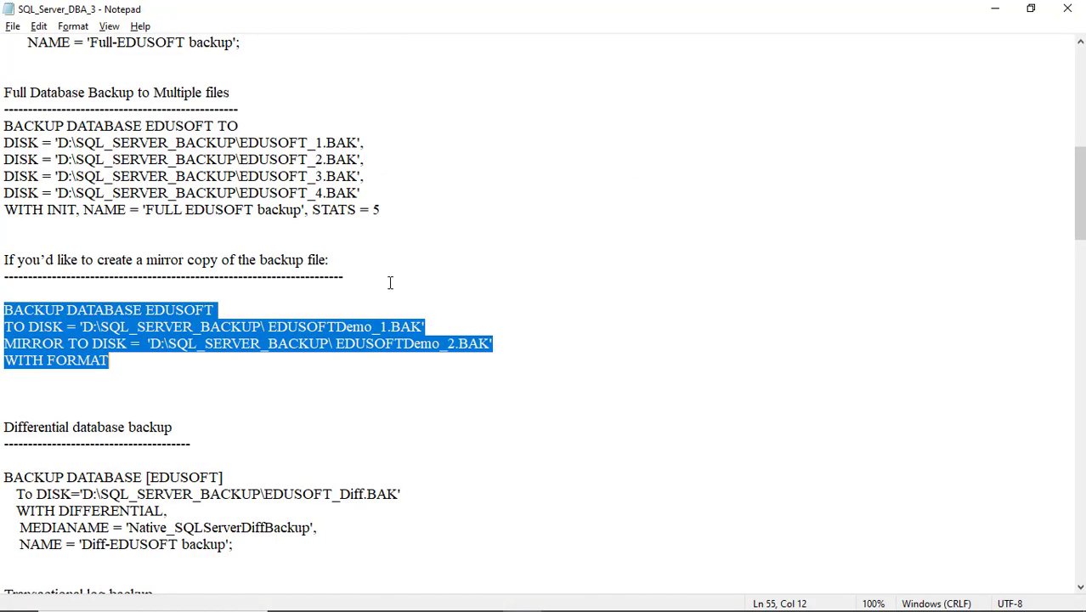
pyautogui.scroll(-4, 390, 284)
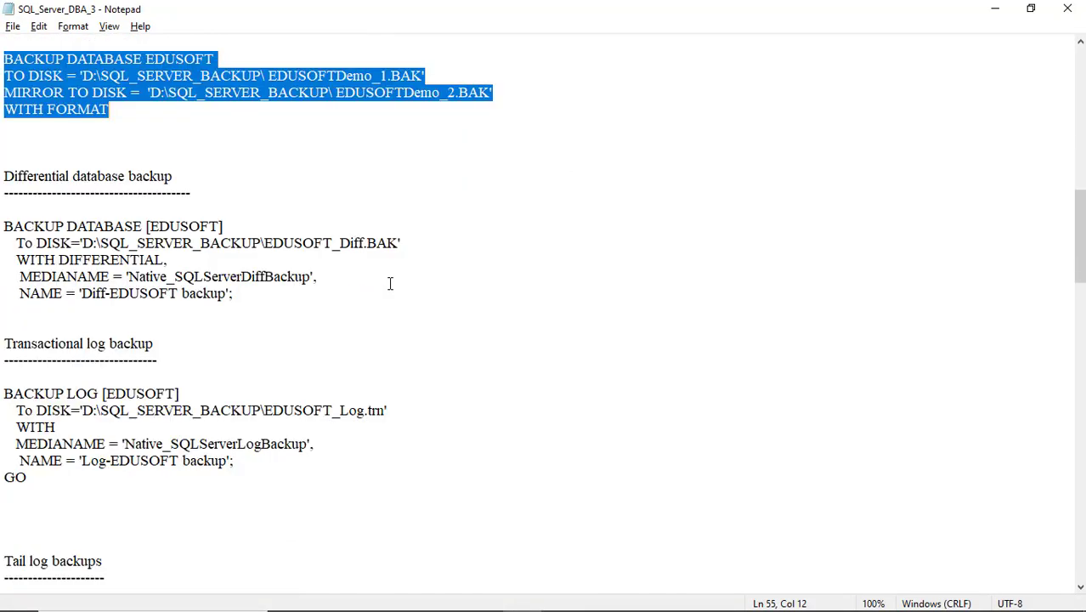
pyautogui.moveTo(4, 226); pyautogui.dragTo(234, 304)
pyautogui.hotkey('ctrl', 'c')
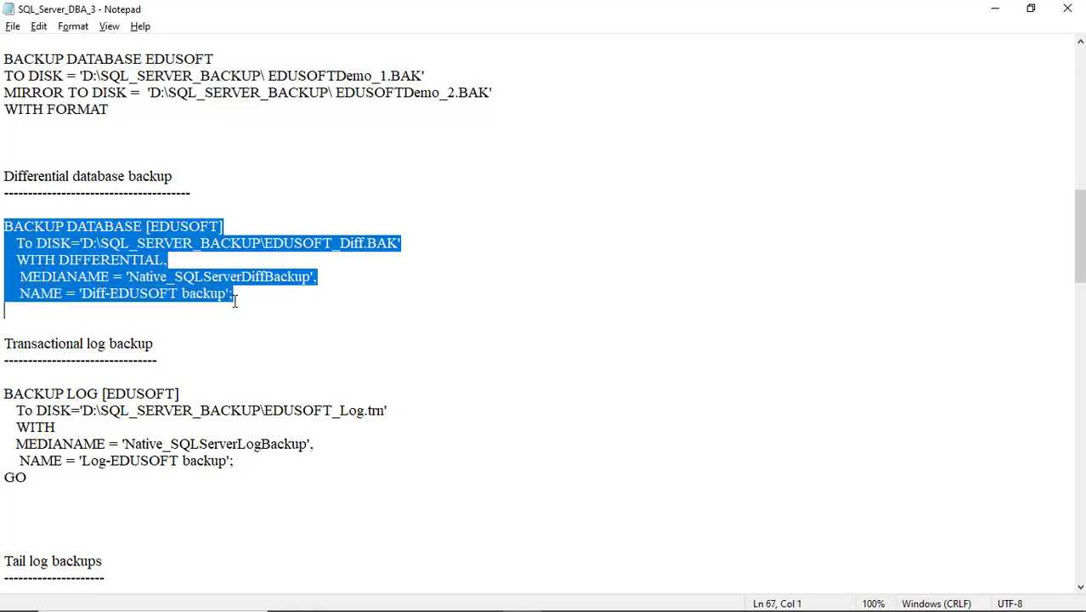
# Step: Paste the copied differential backup statement into the empty SQLQuery1.sql query in SQL Server Management Studio
pyautogui.hotkey('alt', 'Tab')
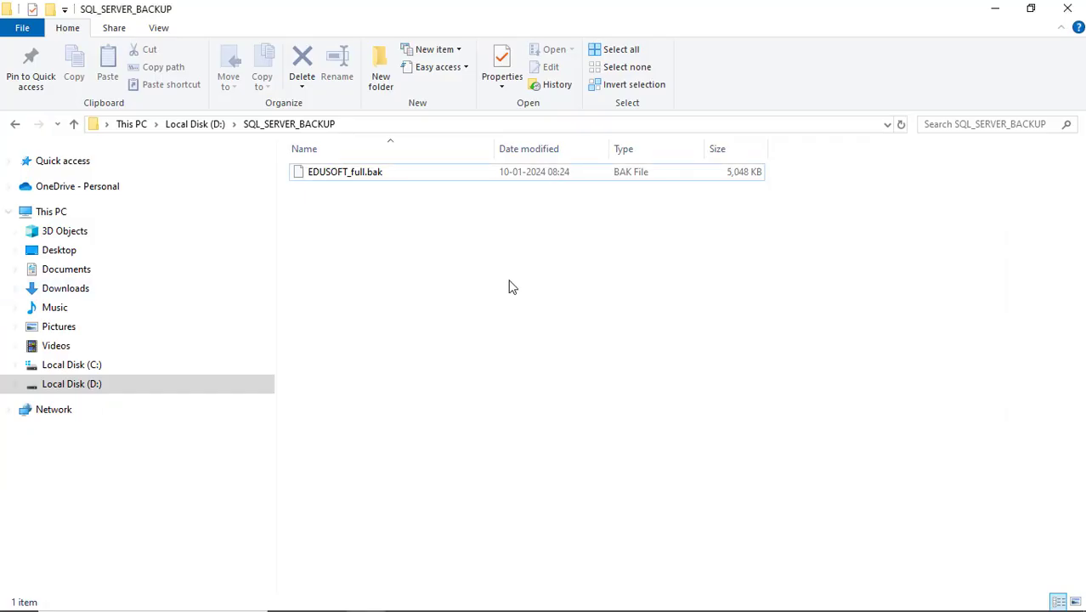
pyautogui.hotkey('alt', 'Tab')
pyautogui.hotkey('alt', 'Tab')
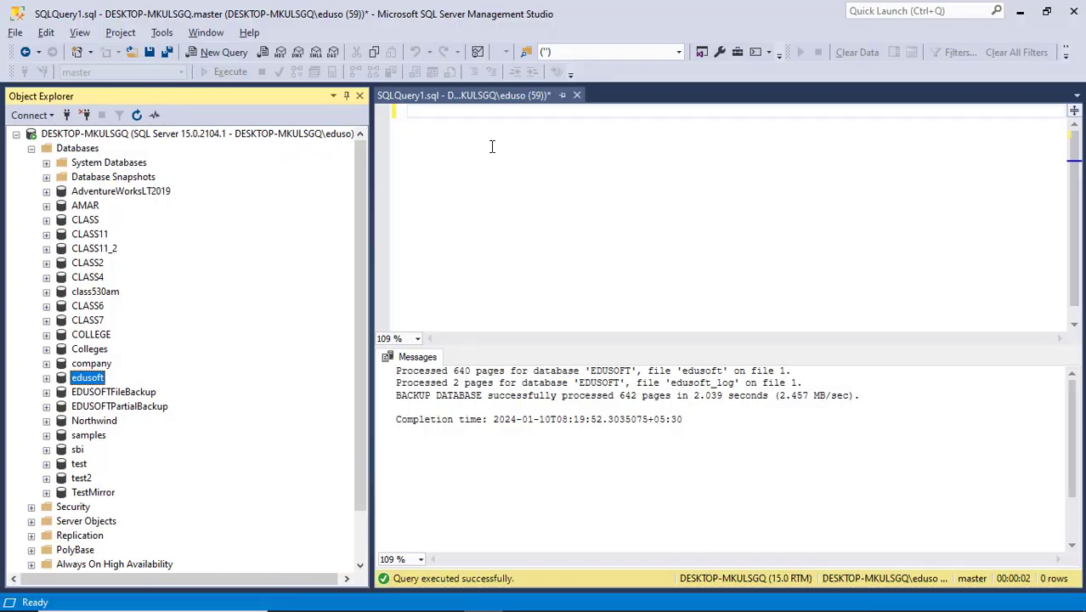
pyautogui.click(479, 115)
pyautogui.hotkey('ctrl', 'v')
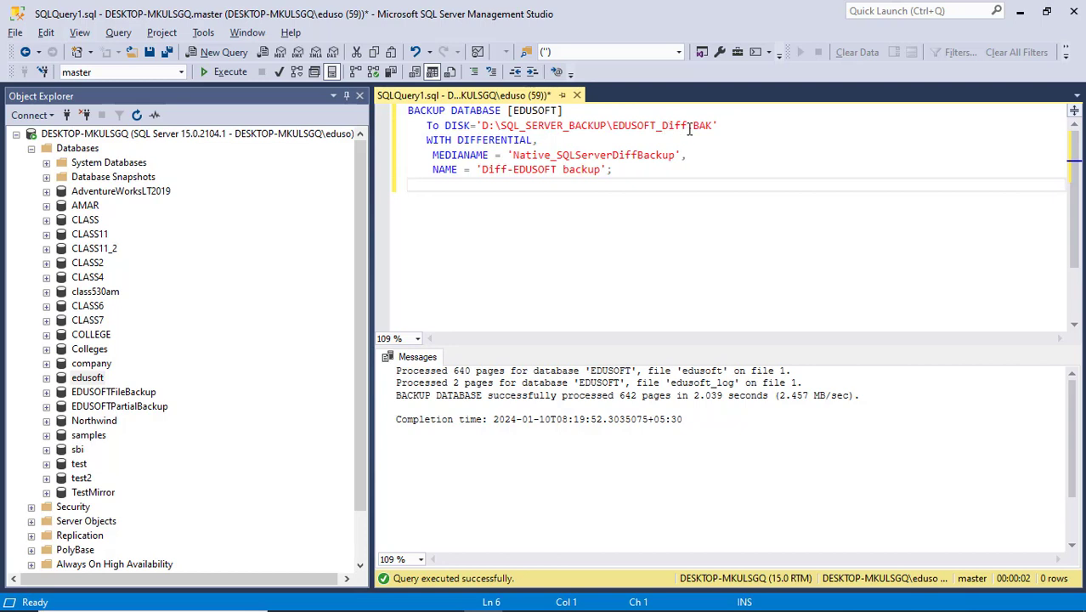
# Step: Execute the differential backup statement and check for EDUSOFT_Diff.BAK in the SQL_SERVER_BACKUP folder in File Explorer
pyautogui.click(459, 140)
pyautogui.moveTo(459, 140); pyautogui.dragTo(425, 140)
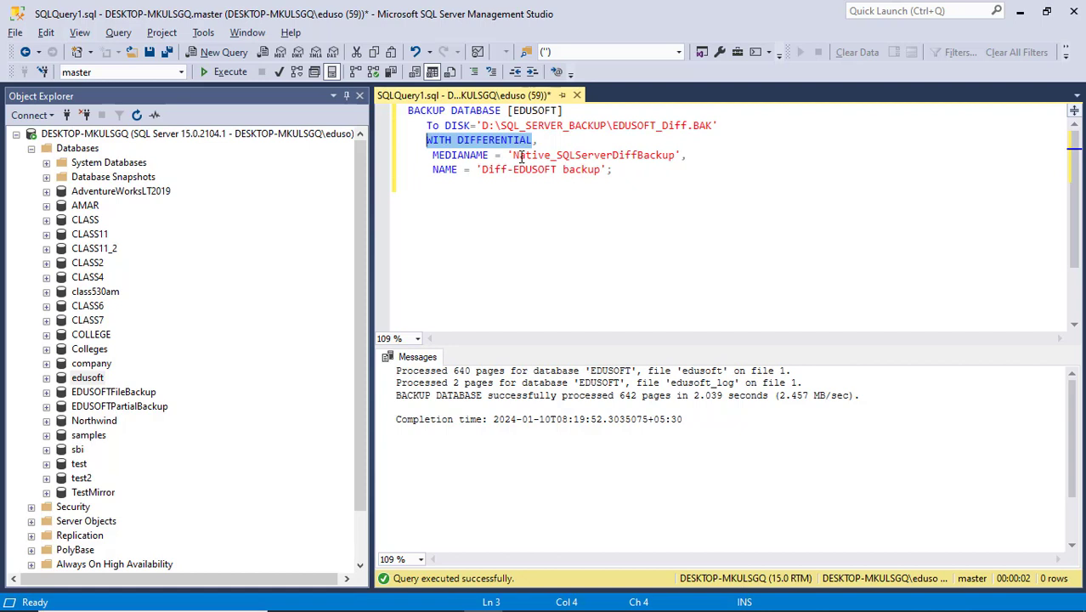
pyautogui.click(625, 171)
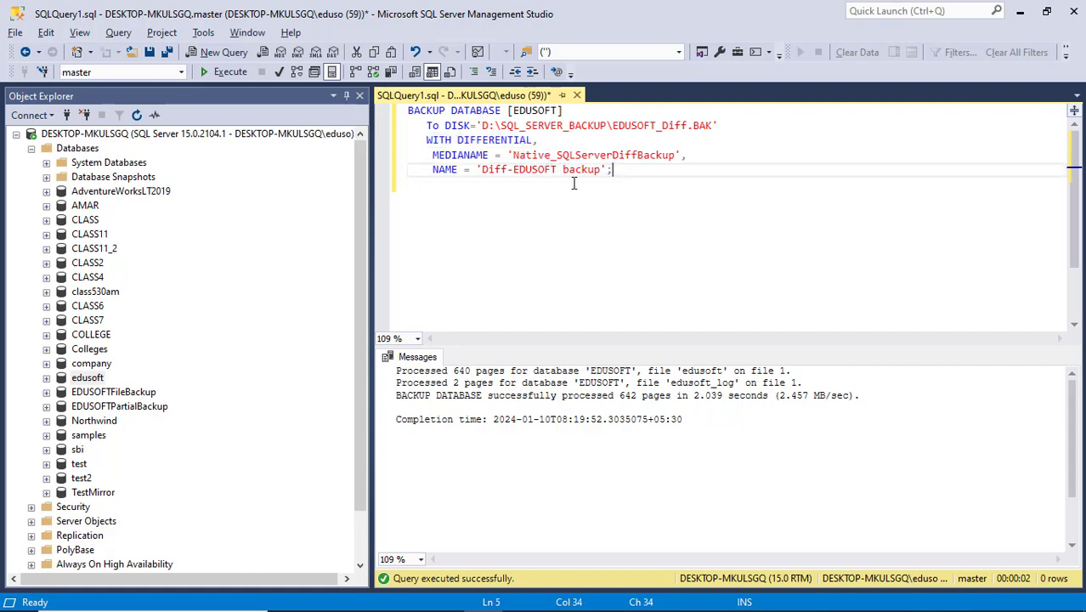
pyautogui.press('F5')
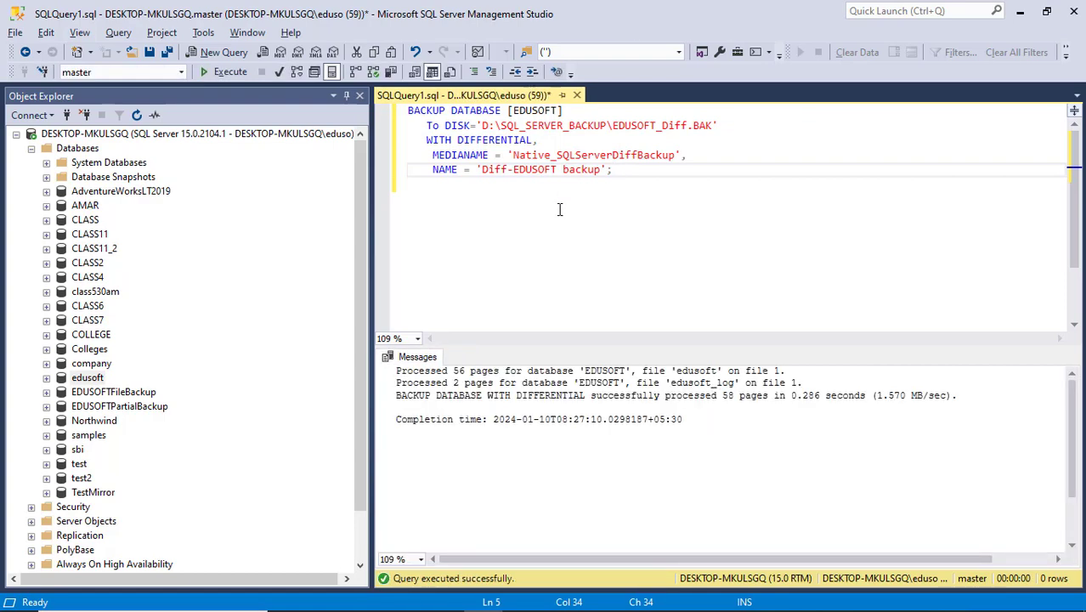
pyautogui.hotkey('alt', 'Tab')
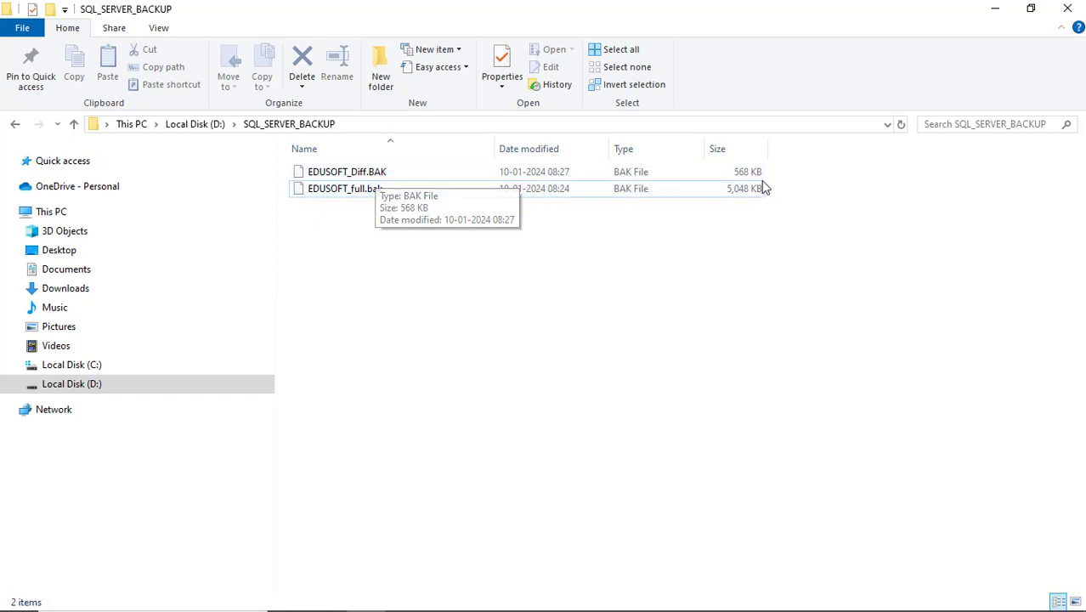
# Step: Return to SQL Server Management Studio and clear the entire differential backup script from SQLQuery1.sql
pyautogui.hotkey('alt', 'Tab')
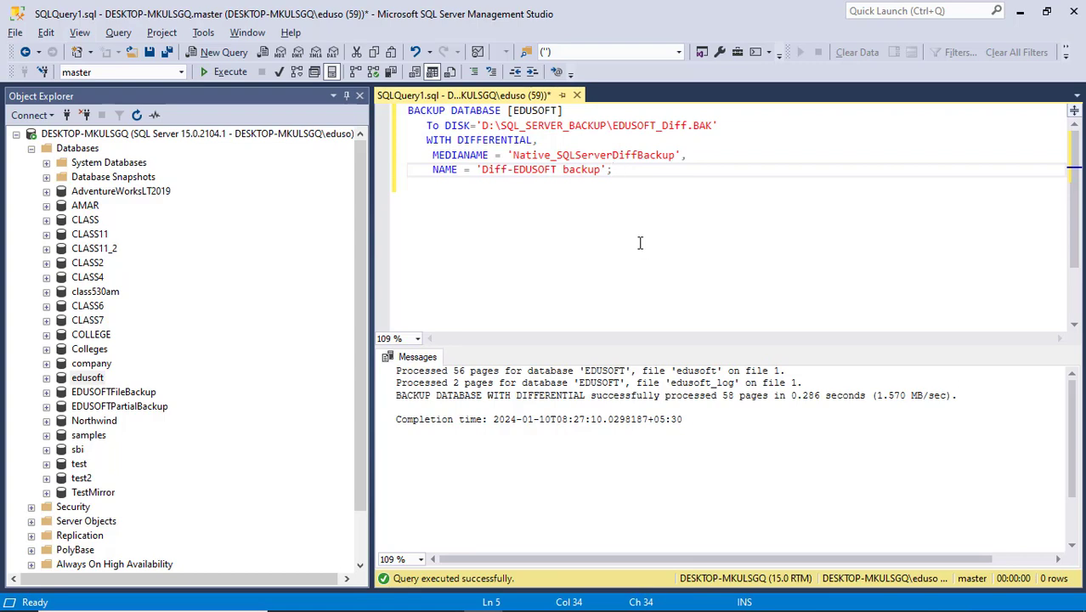
pyautogui.hotkey('ctrl', 'a')
pyautogui.press('Delete')
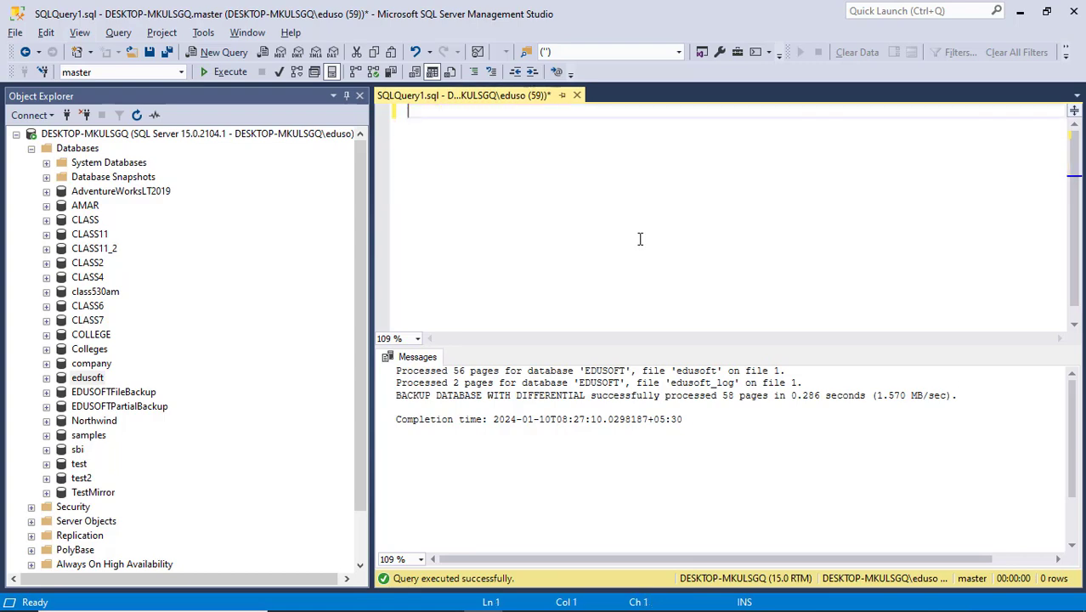
# Step: Switch to the PowerPoint slide show and advance to the Transaction Log Backup slide
pyautogui.hotkey('alt', 'Tab')
pyautogui.hotkey('alt', 'Tab')
pyautogui.hotkey('alt', 'Tab')
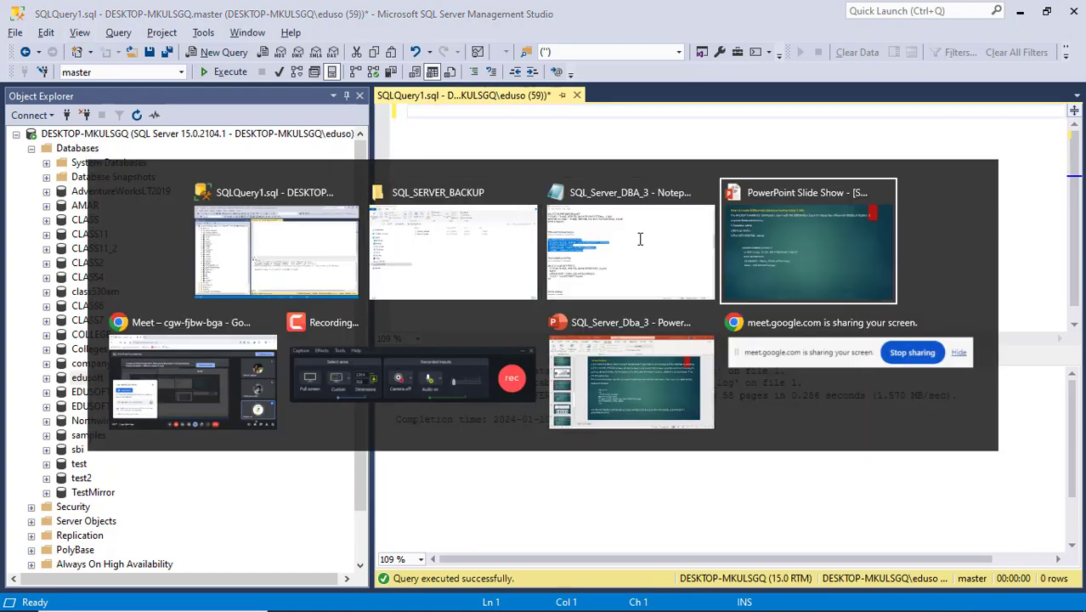
pyautogui.press('Right')
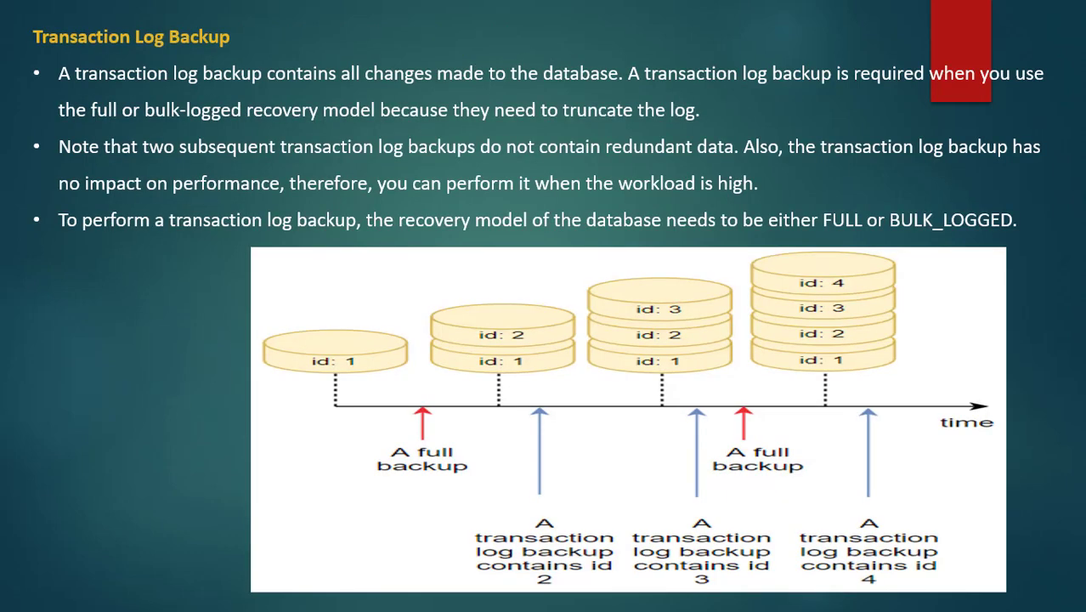